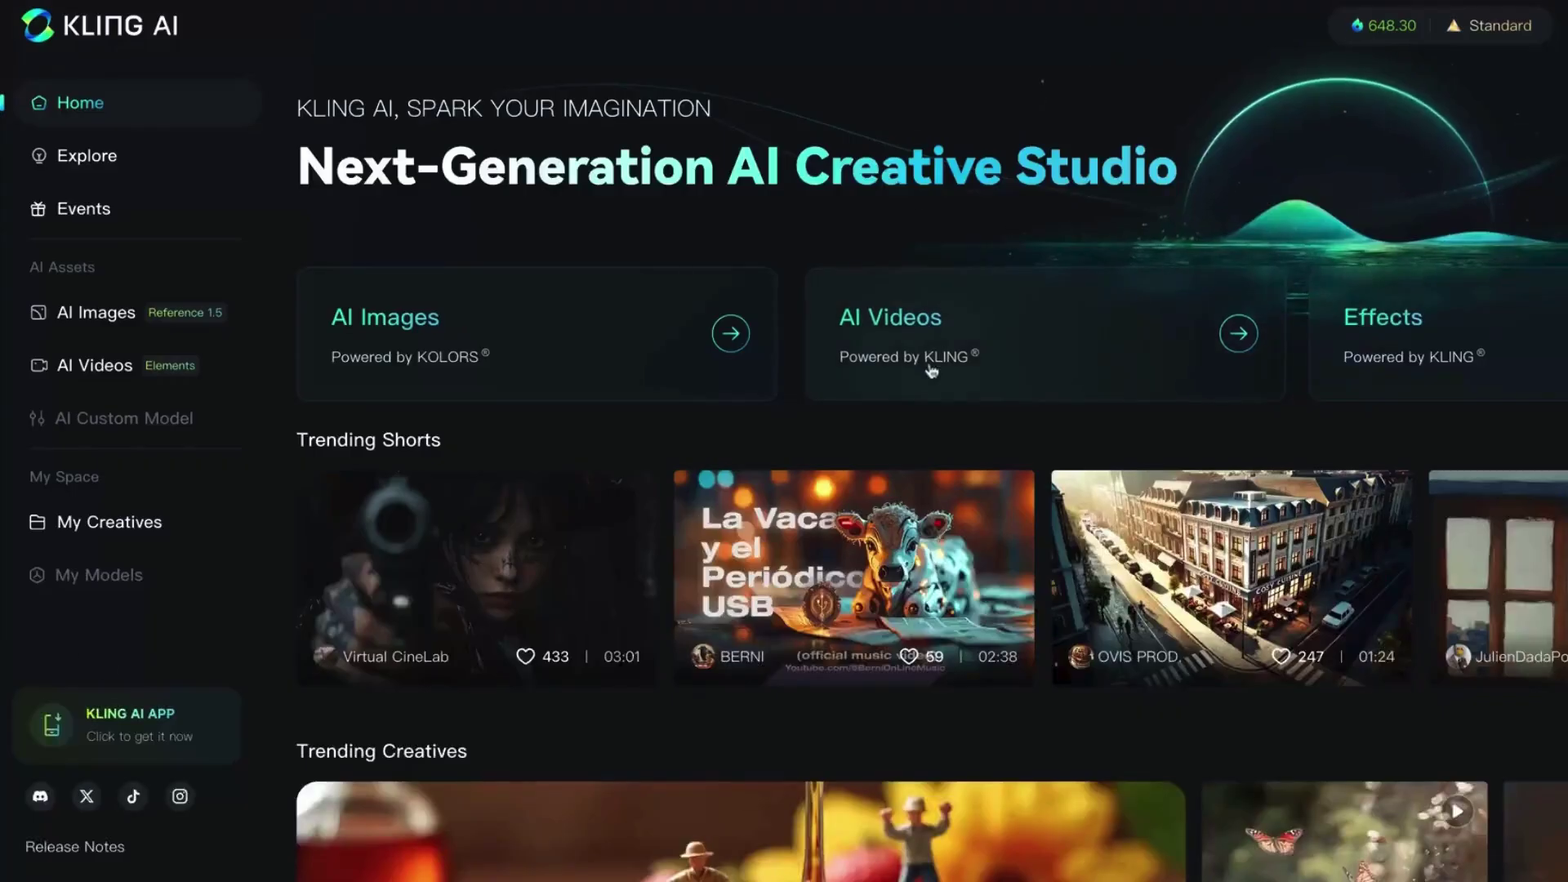
# Paste the prompt describing the woman, juice bottle and gradient actions into Kling AI's Elements form
pyautogui.click(940, 337)
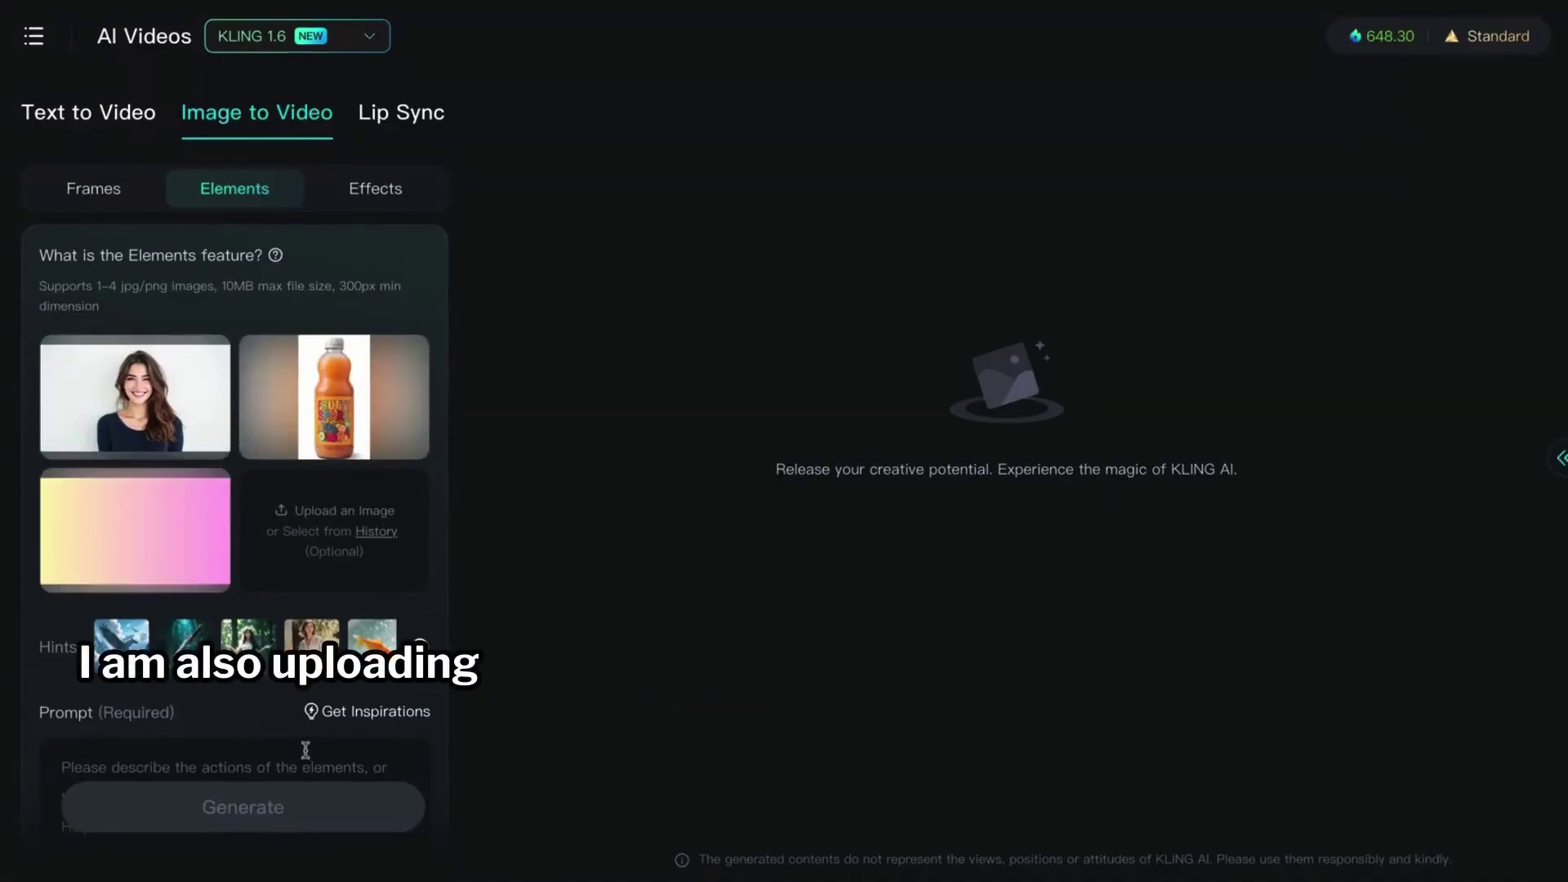
pyautogui.scroll(-6, 305, 747)
pyautogui.click(103, 258)
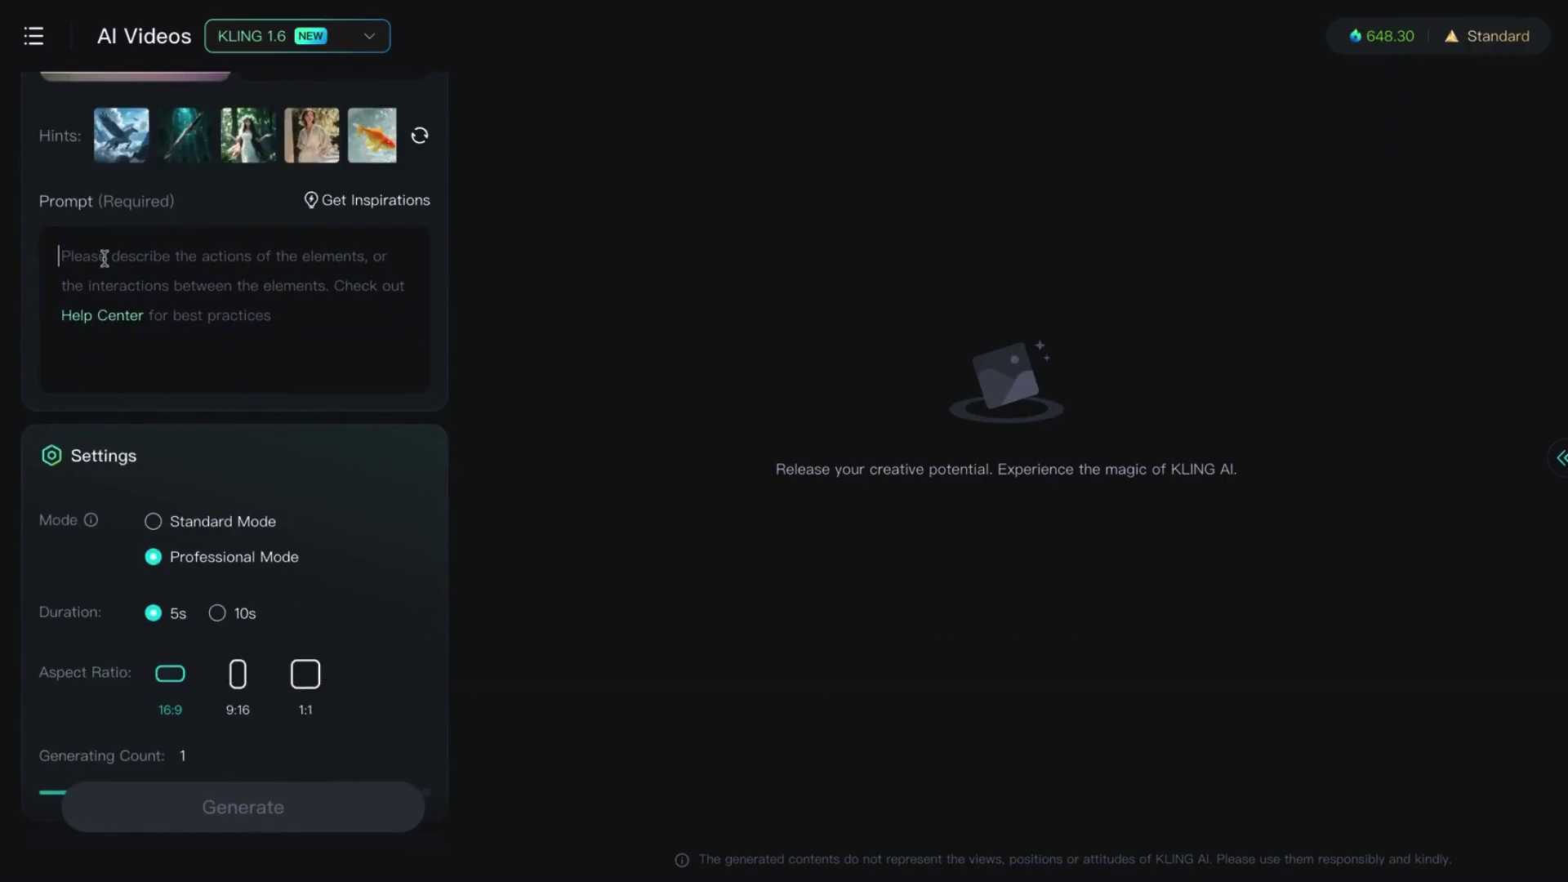
pyautogui.write('A stylish young woman holding up the drink, showing it to the camera winking at the camera with a confident smile.')
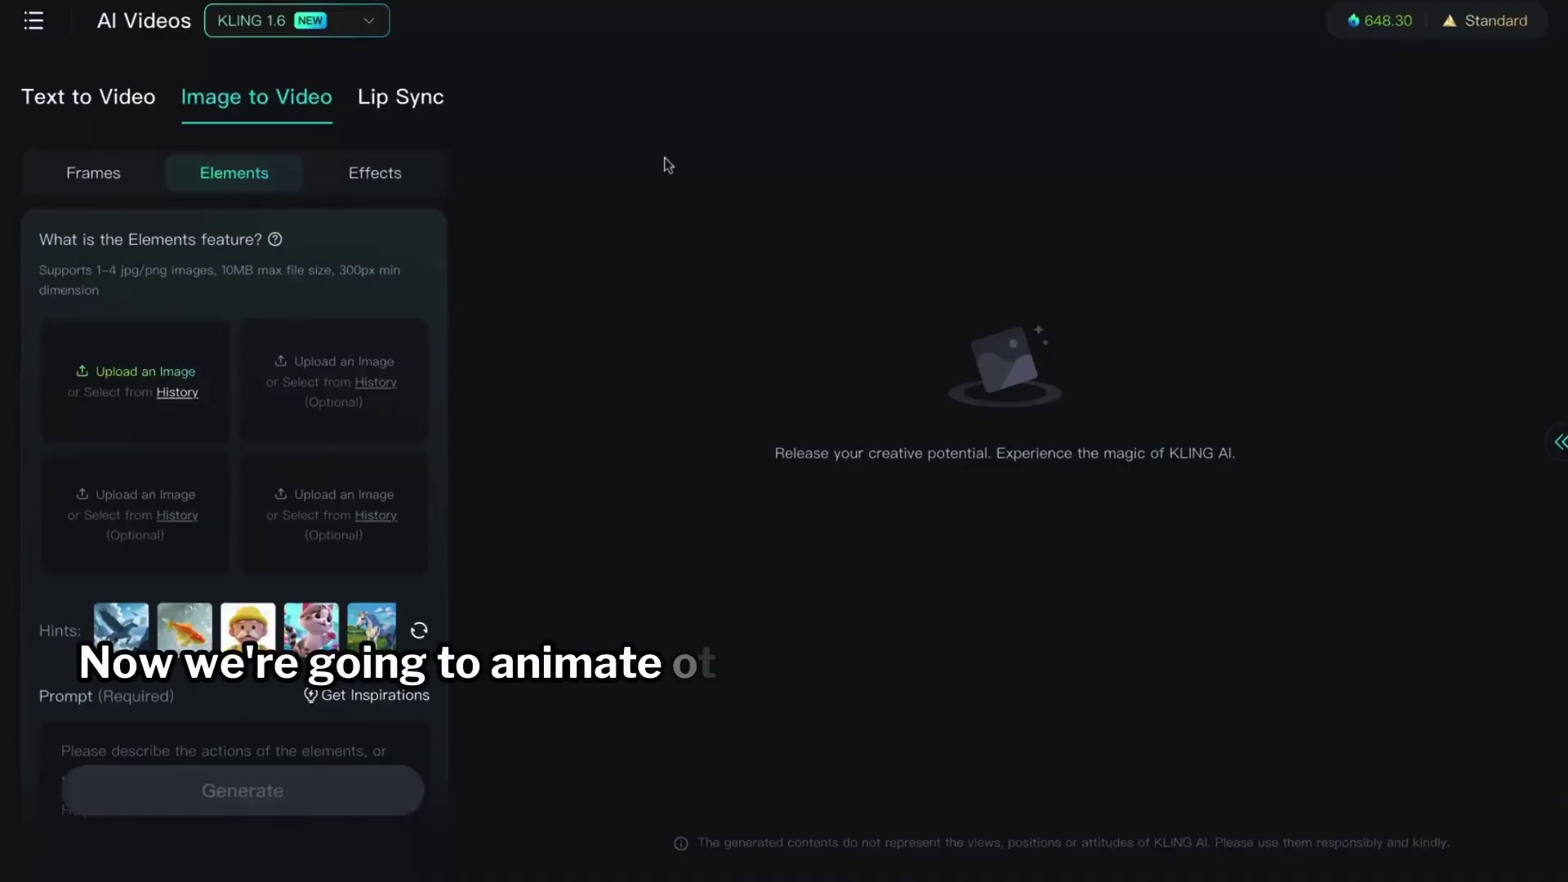
# Generate a Frames-mode clip from the fruit splash start frame for 35 credits
pyautogui.click(112, 181)
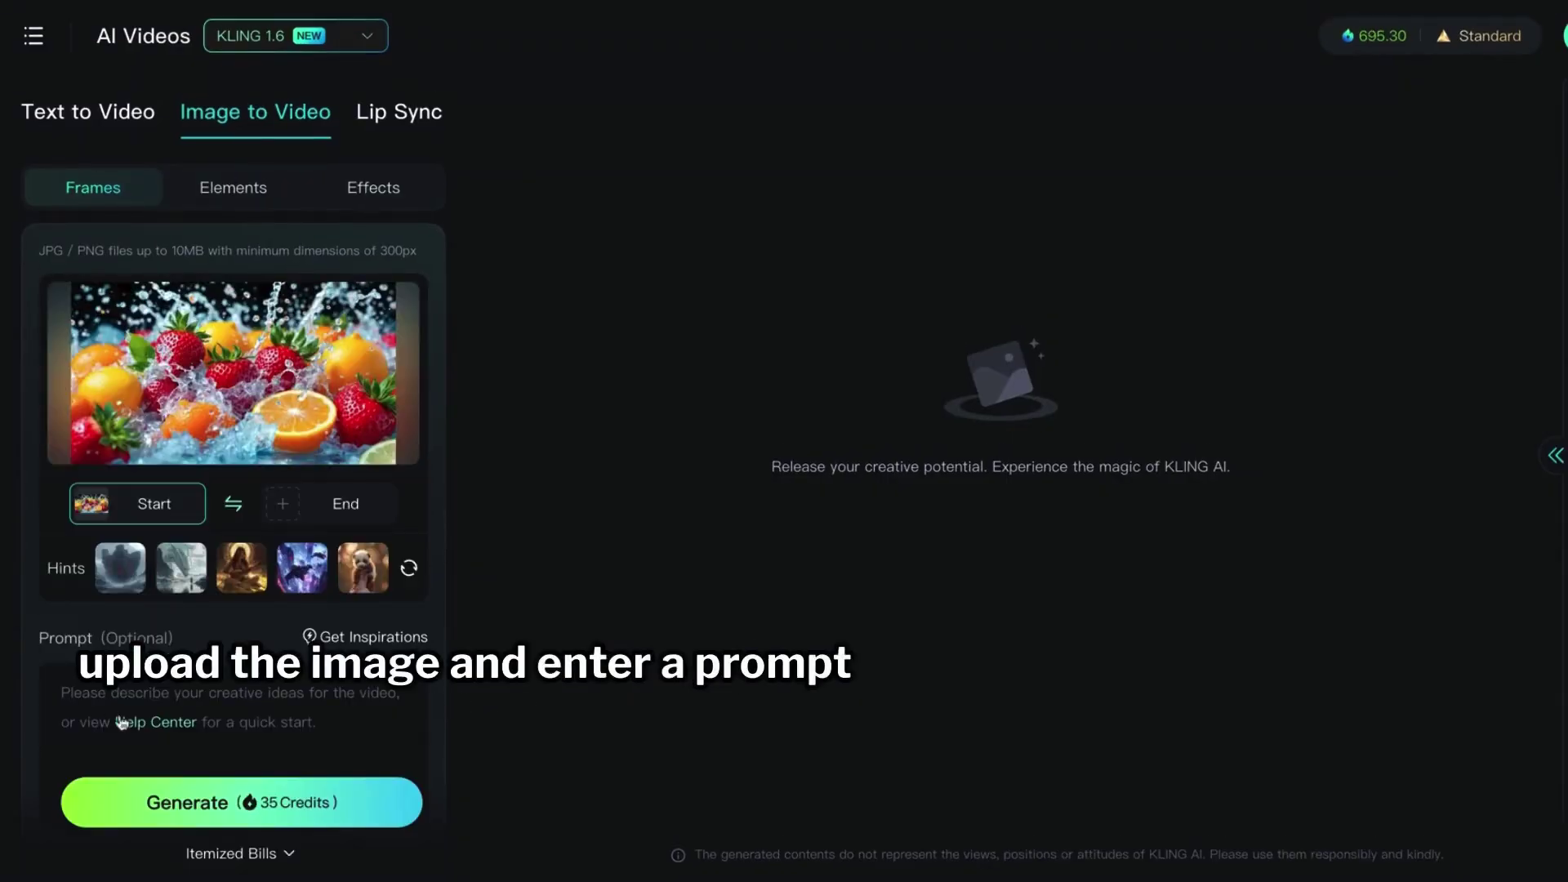
pyautogui.scroll(-3, 121, 722)
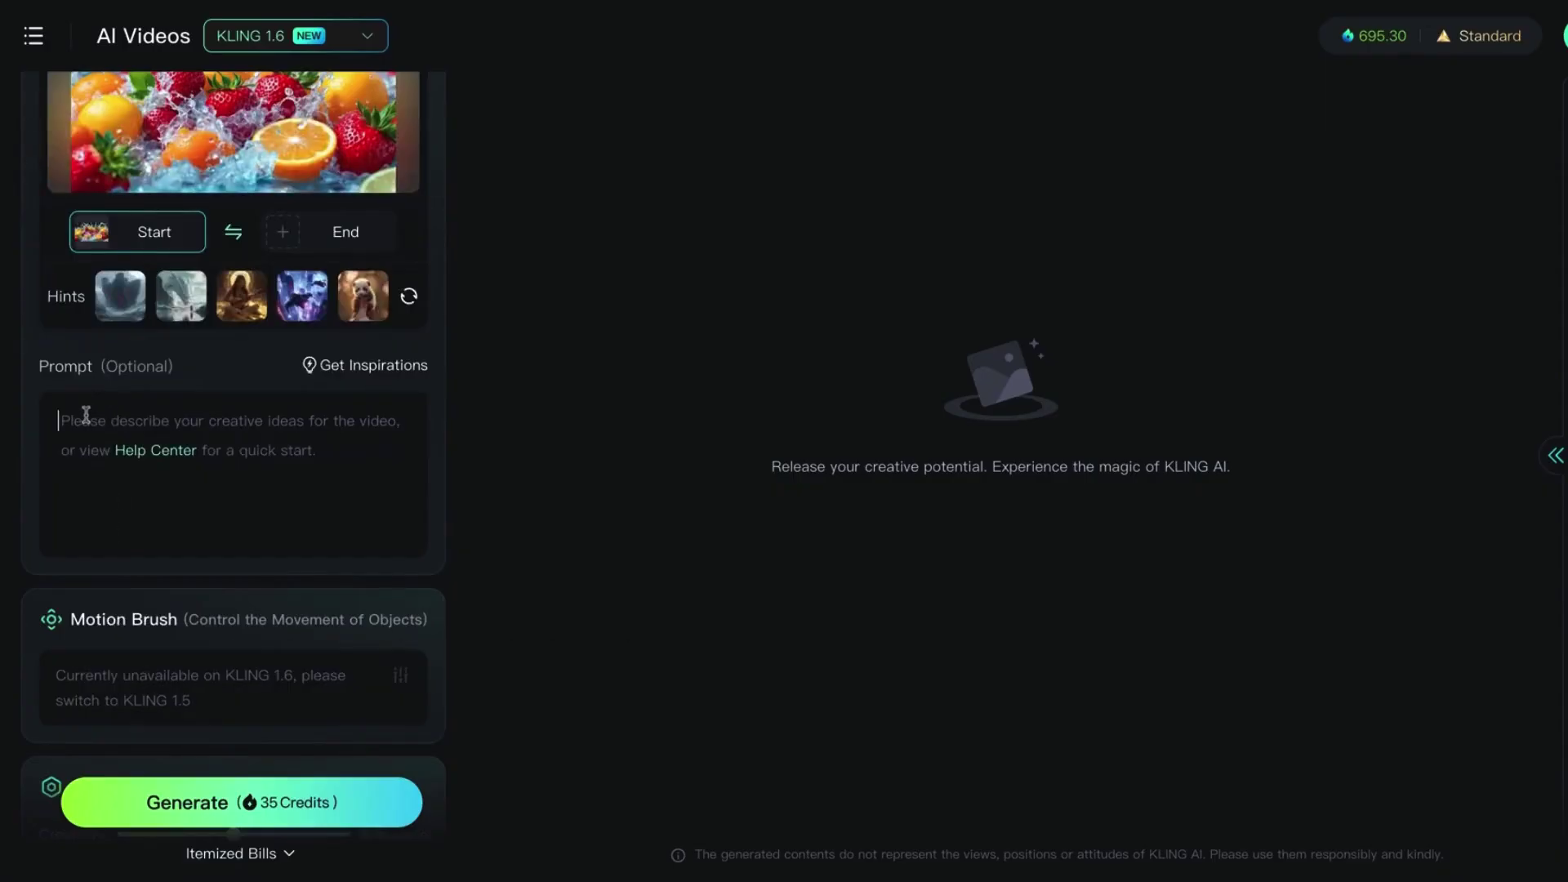
pyautogui.scroll(-5, 130, 564)
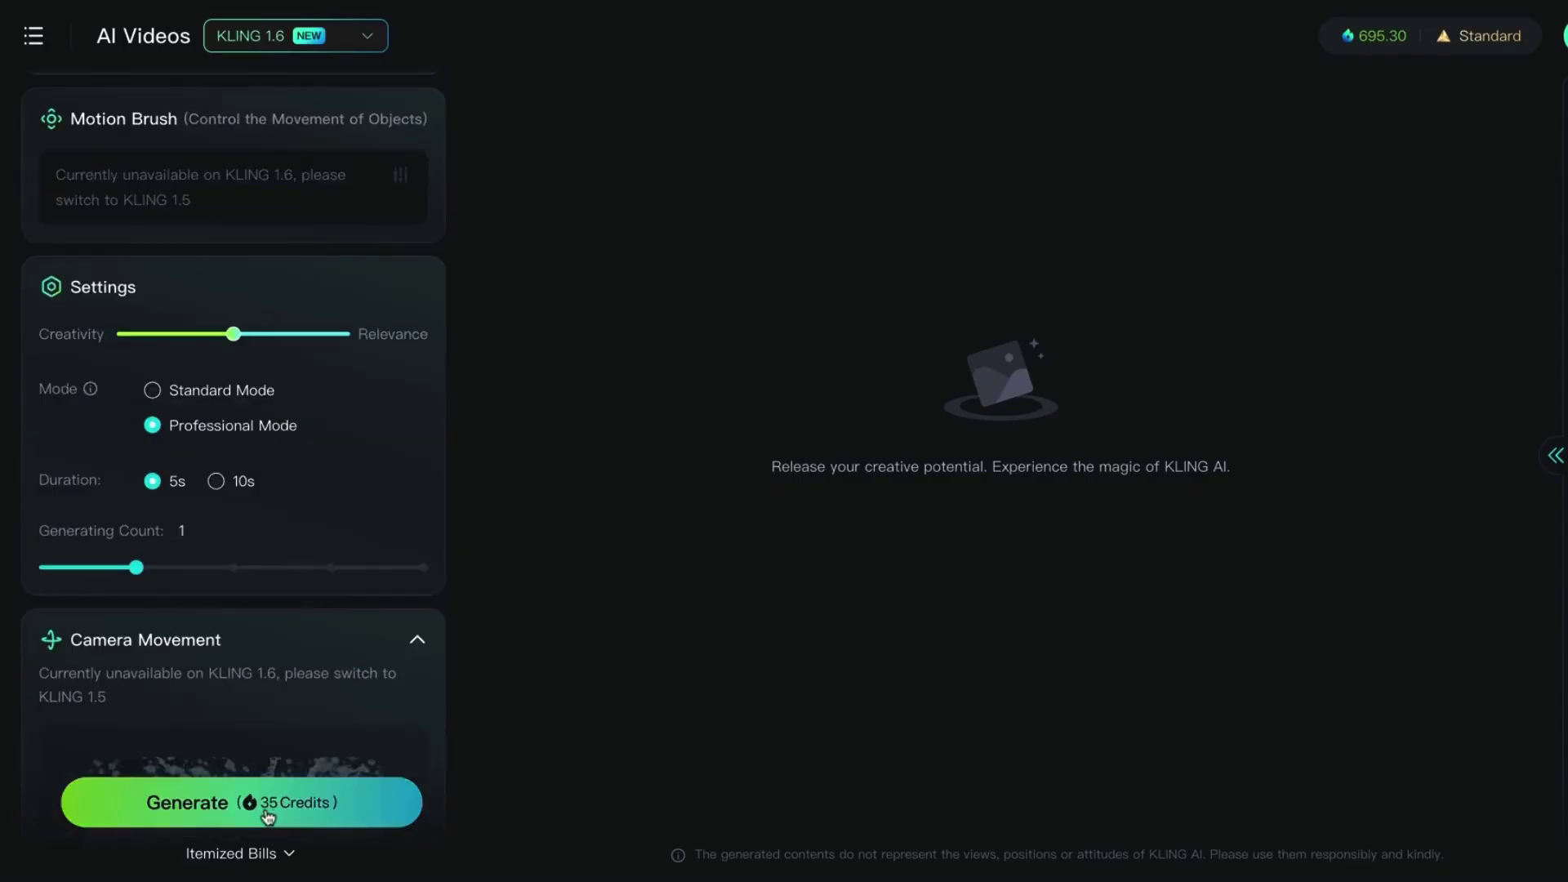
pyautogui.click(266, 813)
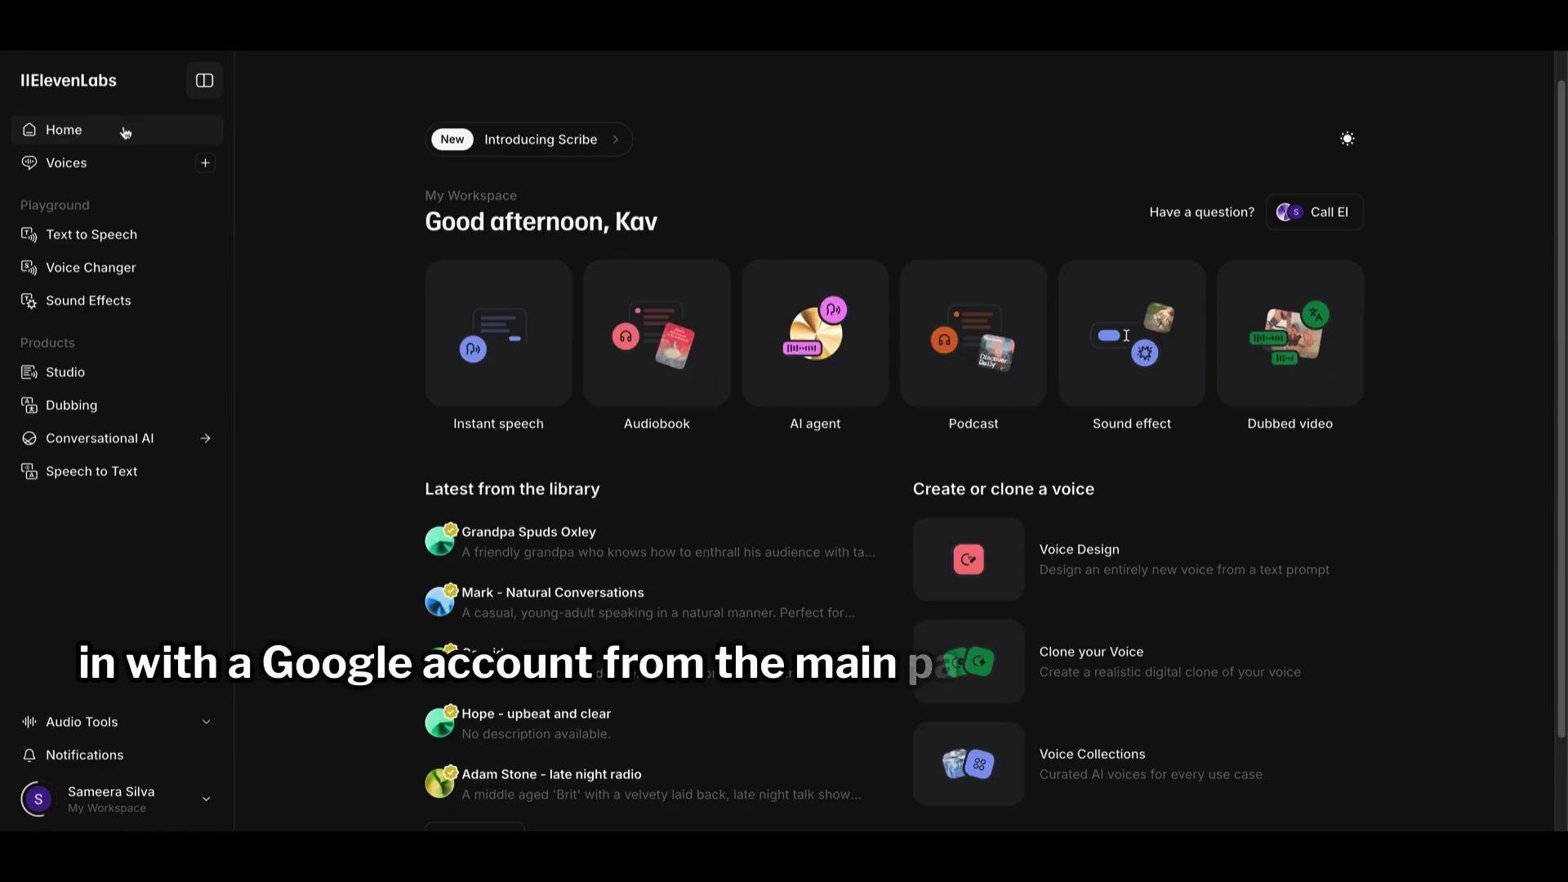
# Paste the five-line Frutti Spark script into Text to Speech and generate it with the James11 voice
pyautogui.click(103, 238)
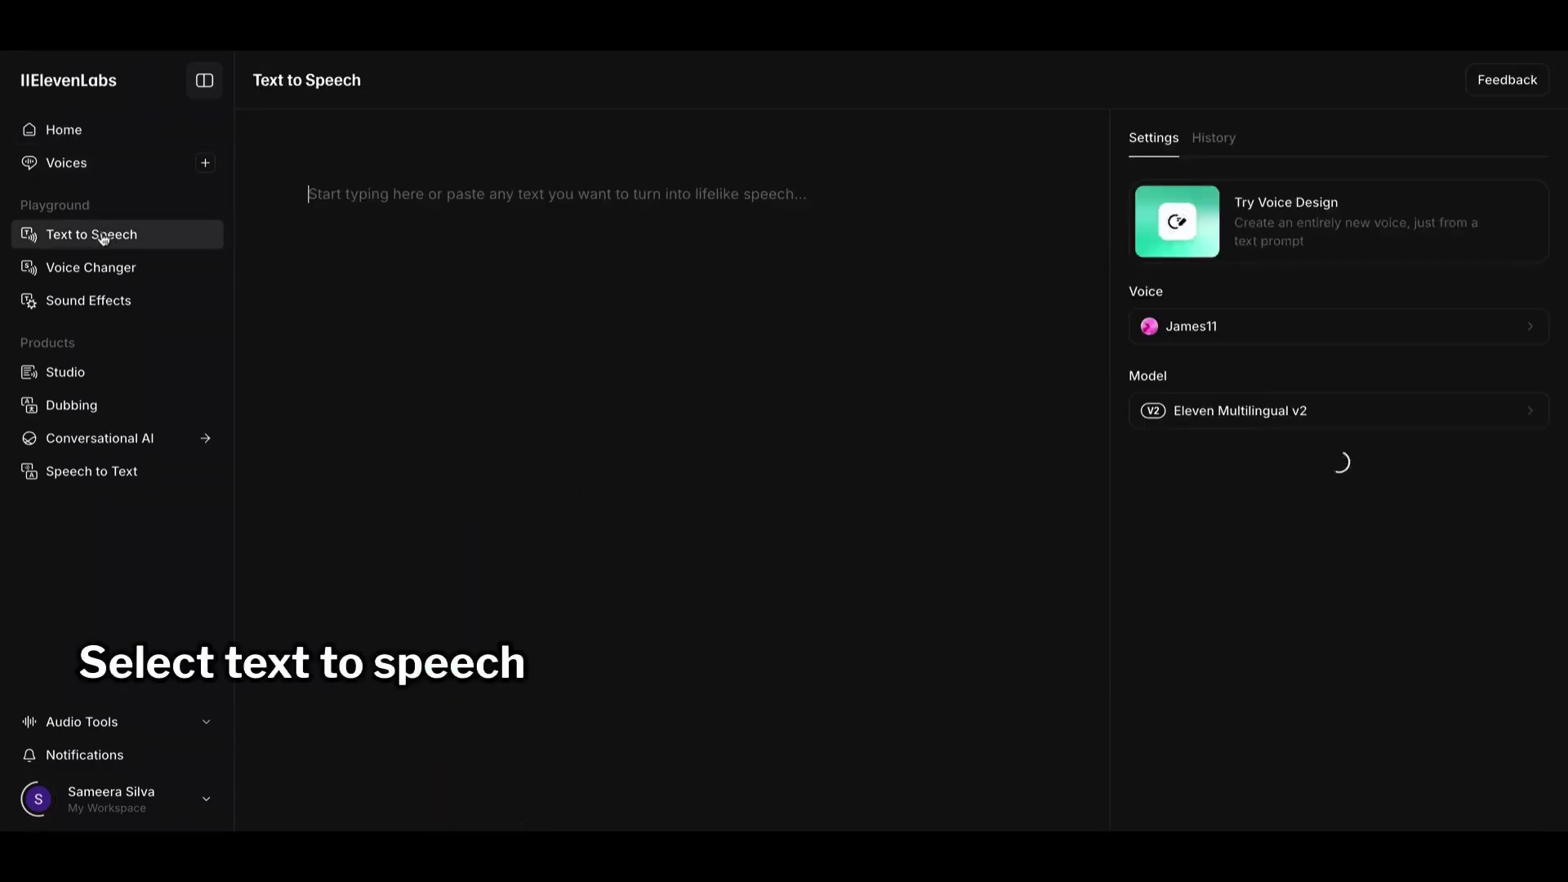
pyautogui.click(332, 196)
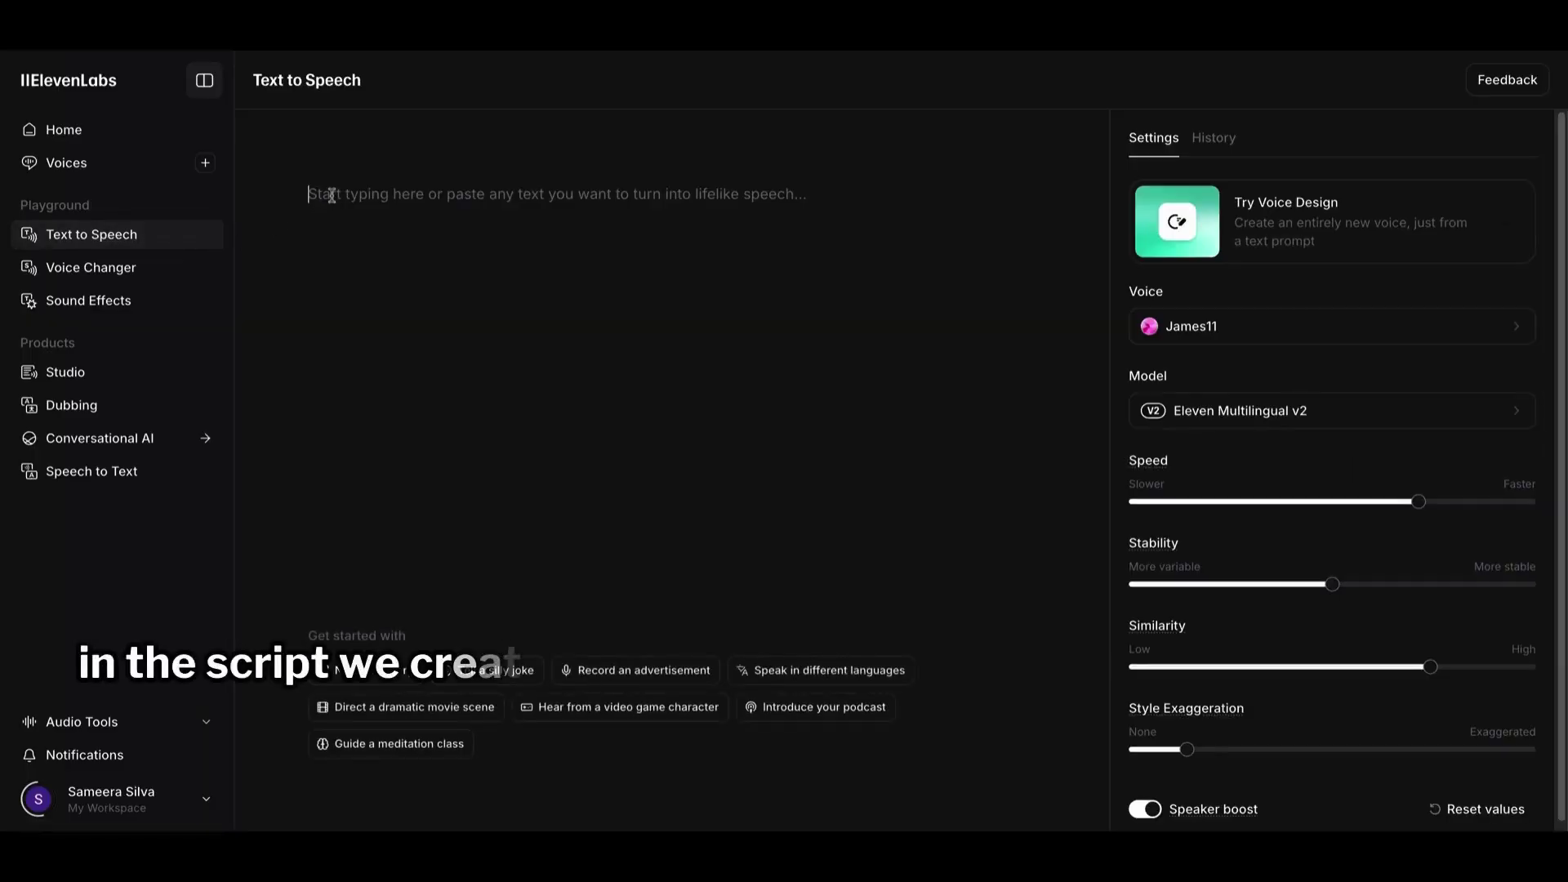
pyautogui.write('Made with real fruit and no artificial flavors. Every sip bursting with nature’s best! The perfect way to beat the heat ! Rehydrate ! Reenergize! And  Refresh! "Frutti Spark" - Pure fizz. Pure refreshment. Grab yours today!')
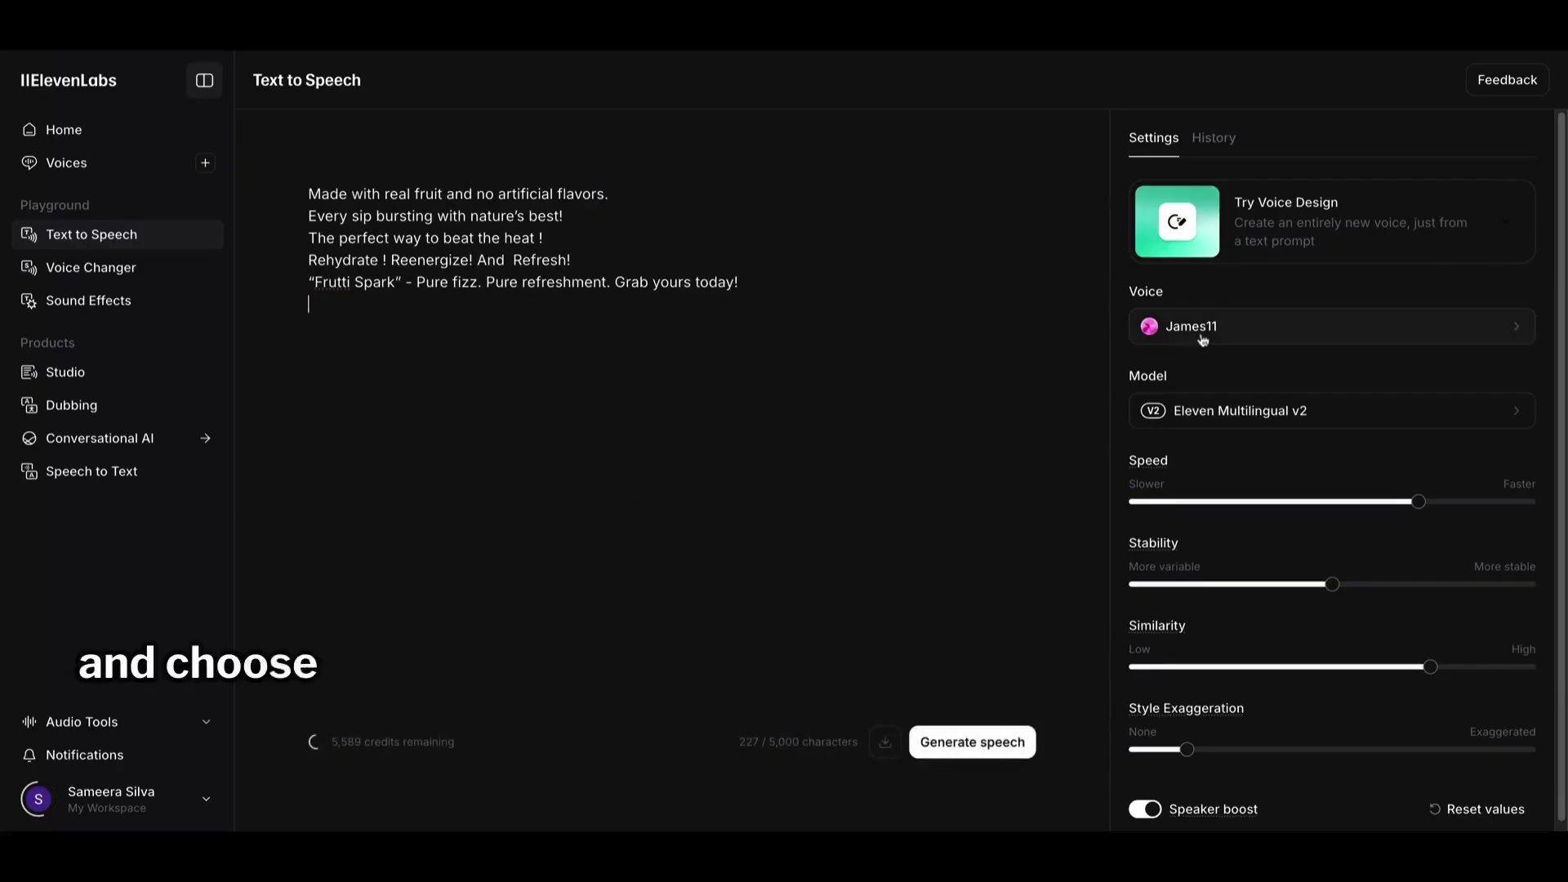
pyautogui.click(1202, 339)
pyautogui.scroll(-8, 1331, 543)
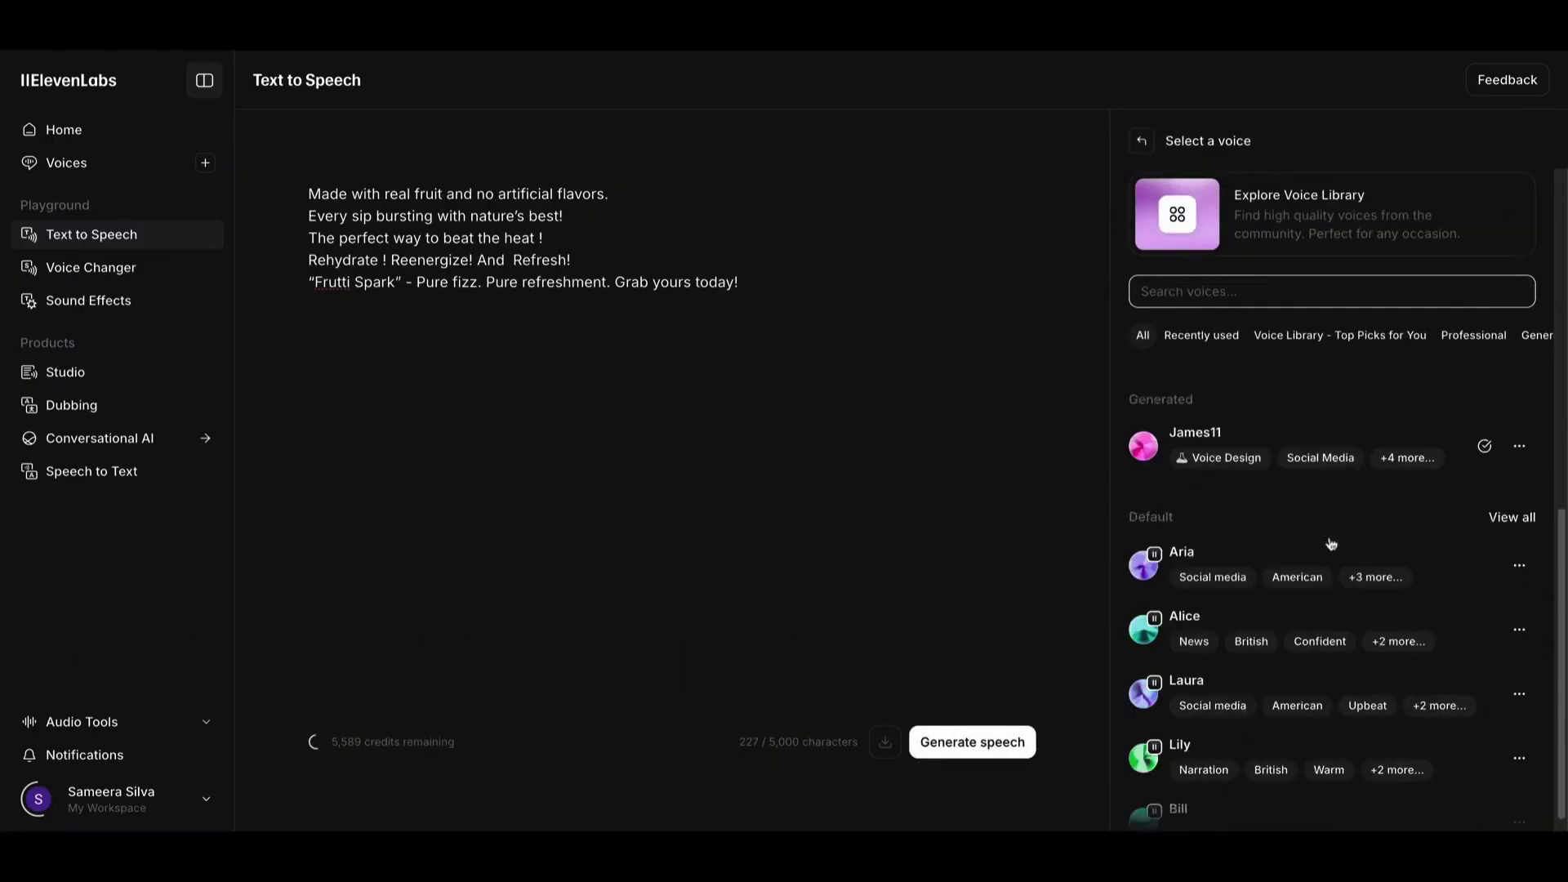
pyautogui.scroll(-1, 1331, 543)
pyautogui.click(1235, 417)
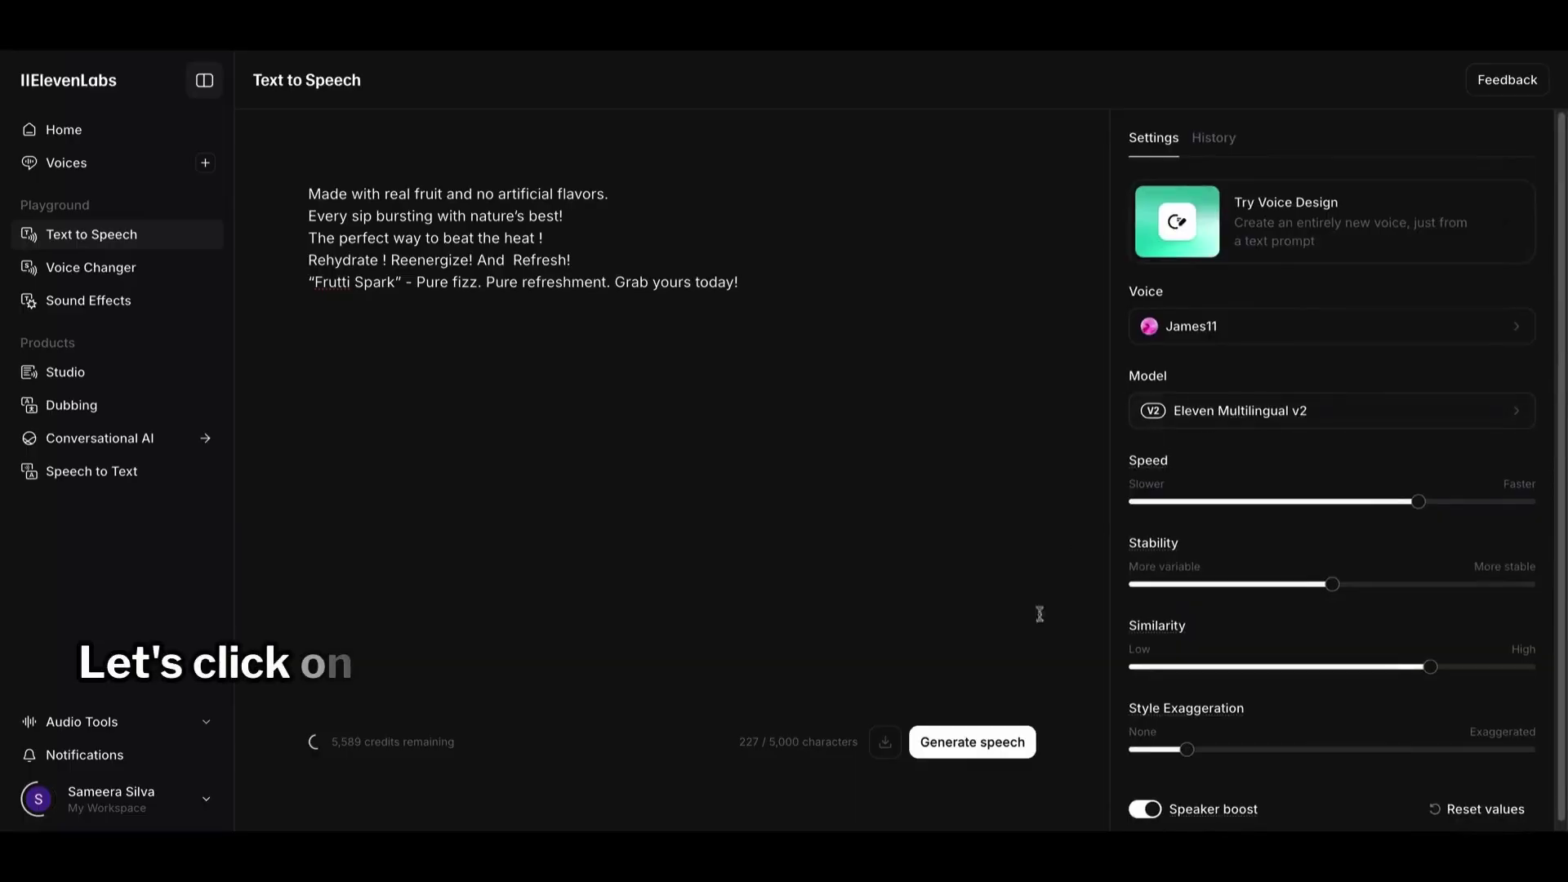
pyautogui.click(983, 743)
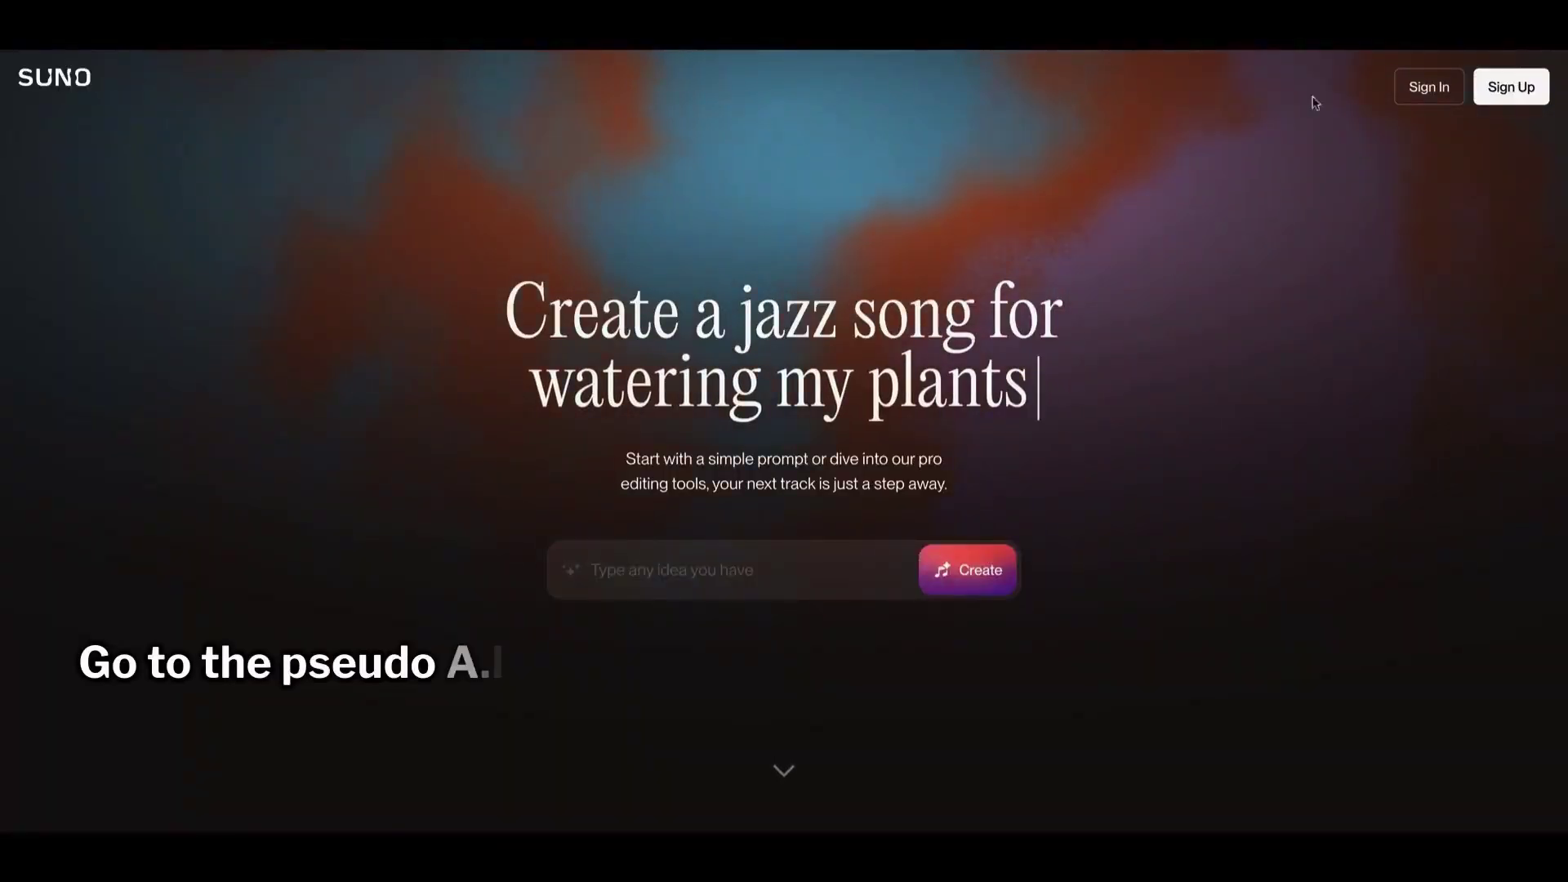
# Sign in and set up an instrumental track styled 'Upbeat, catchy ad music: bright, modern, electronic-acoustic blend'
pyautogui.click(1438, 93)
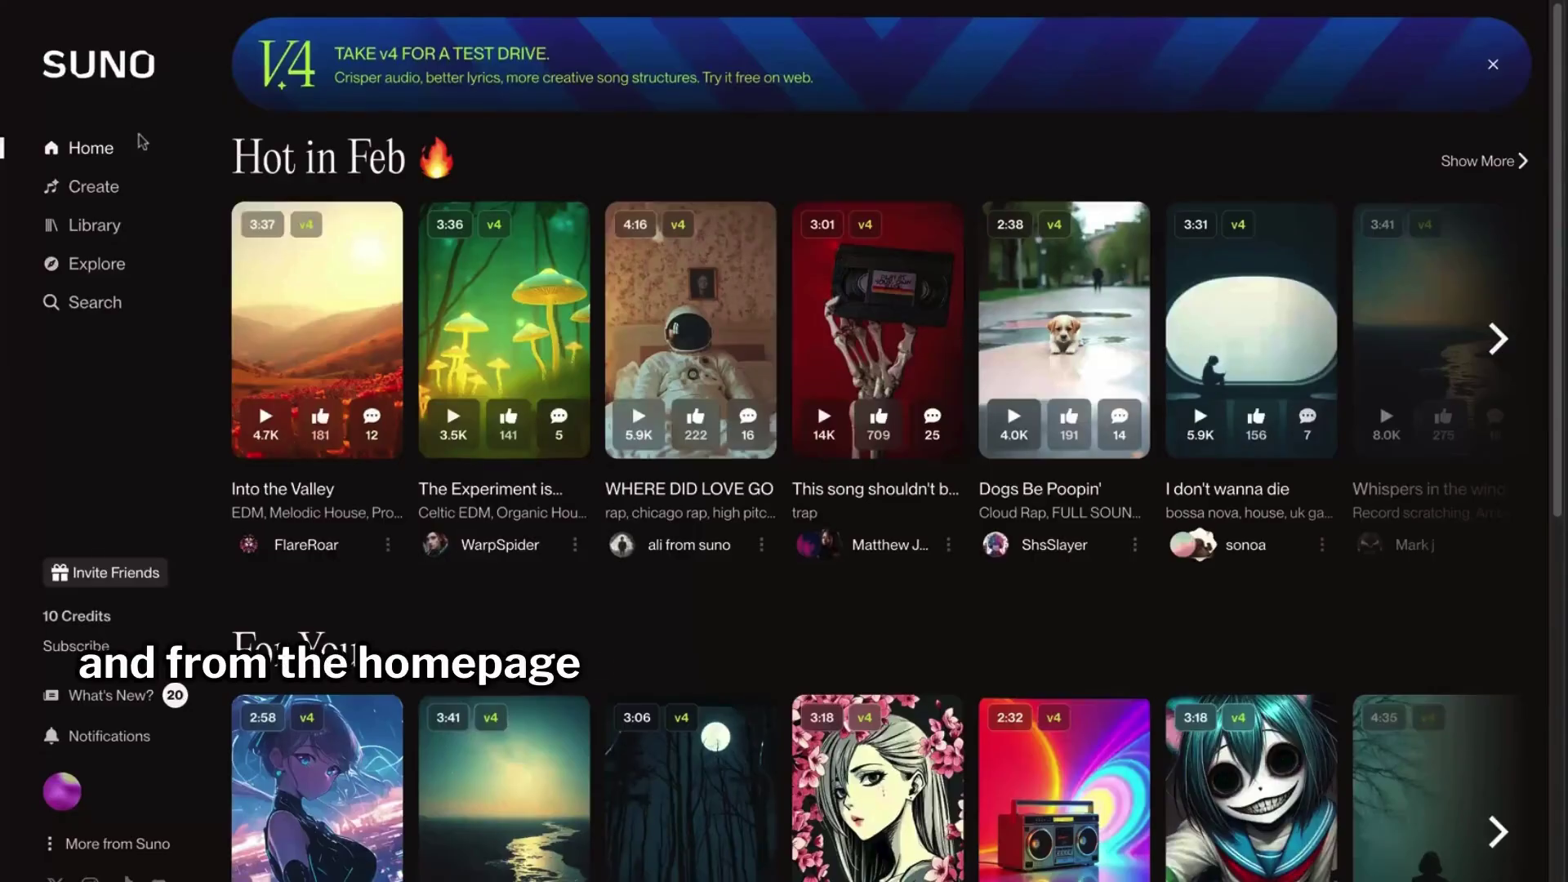
pyautogui.click(92, 187)
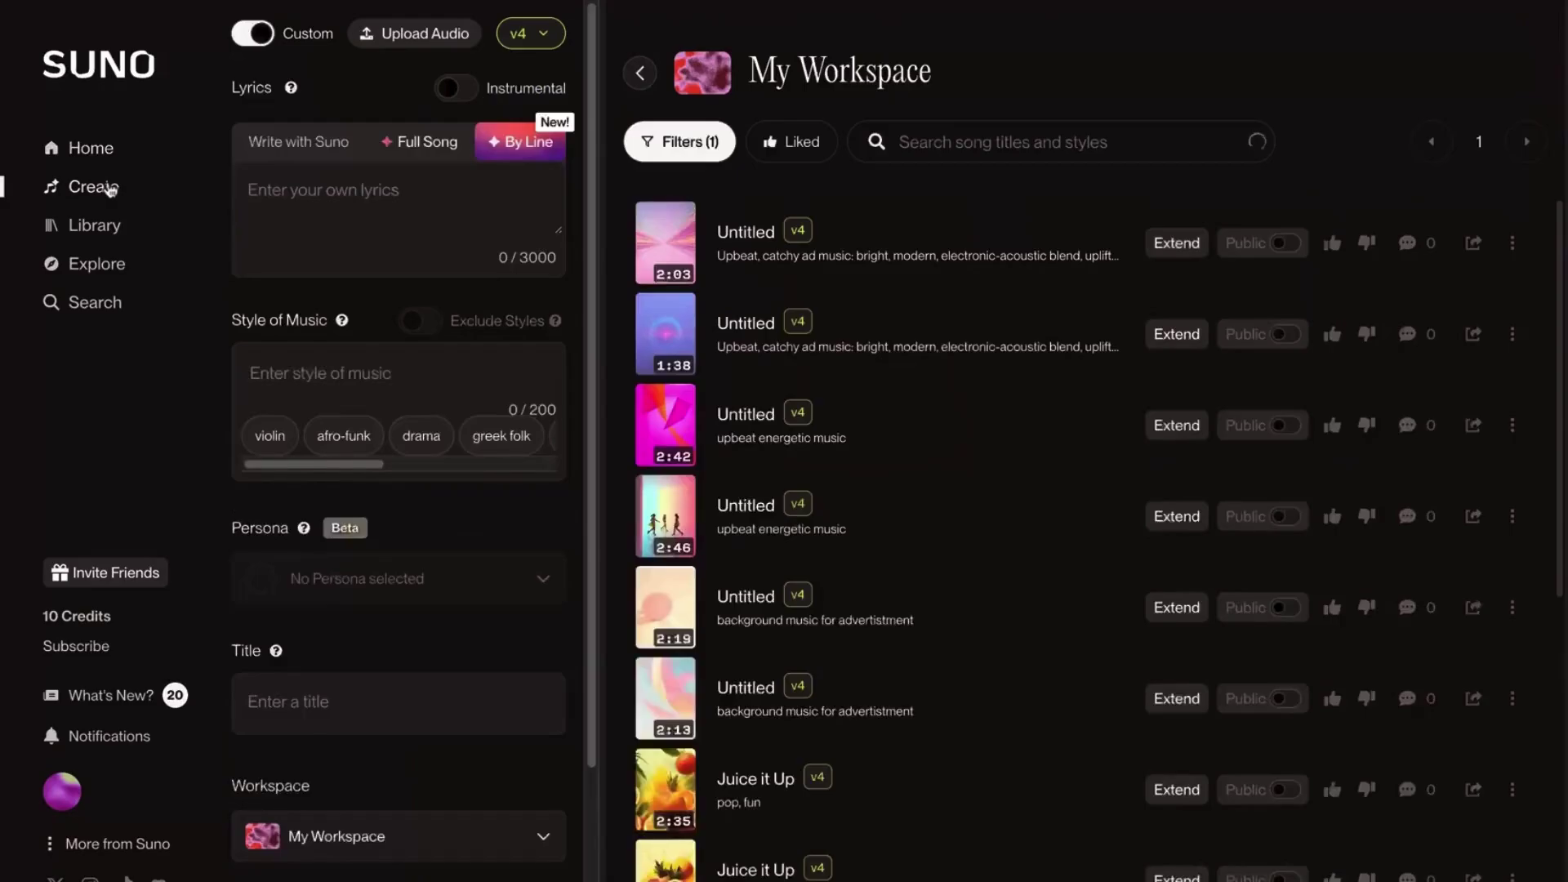
pyautogui.click(448, 92)
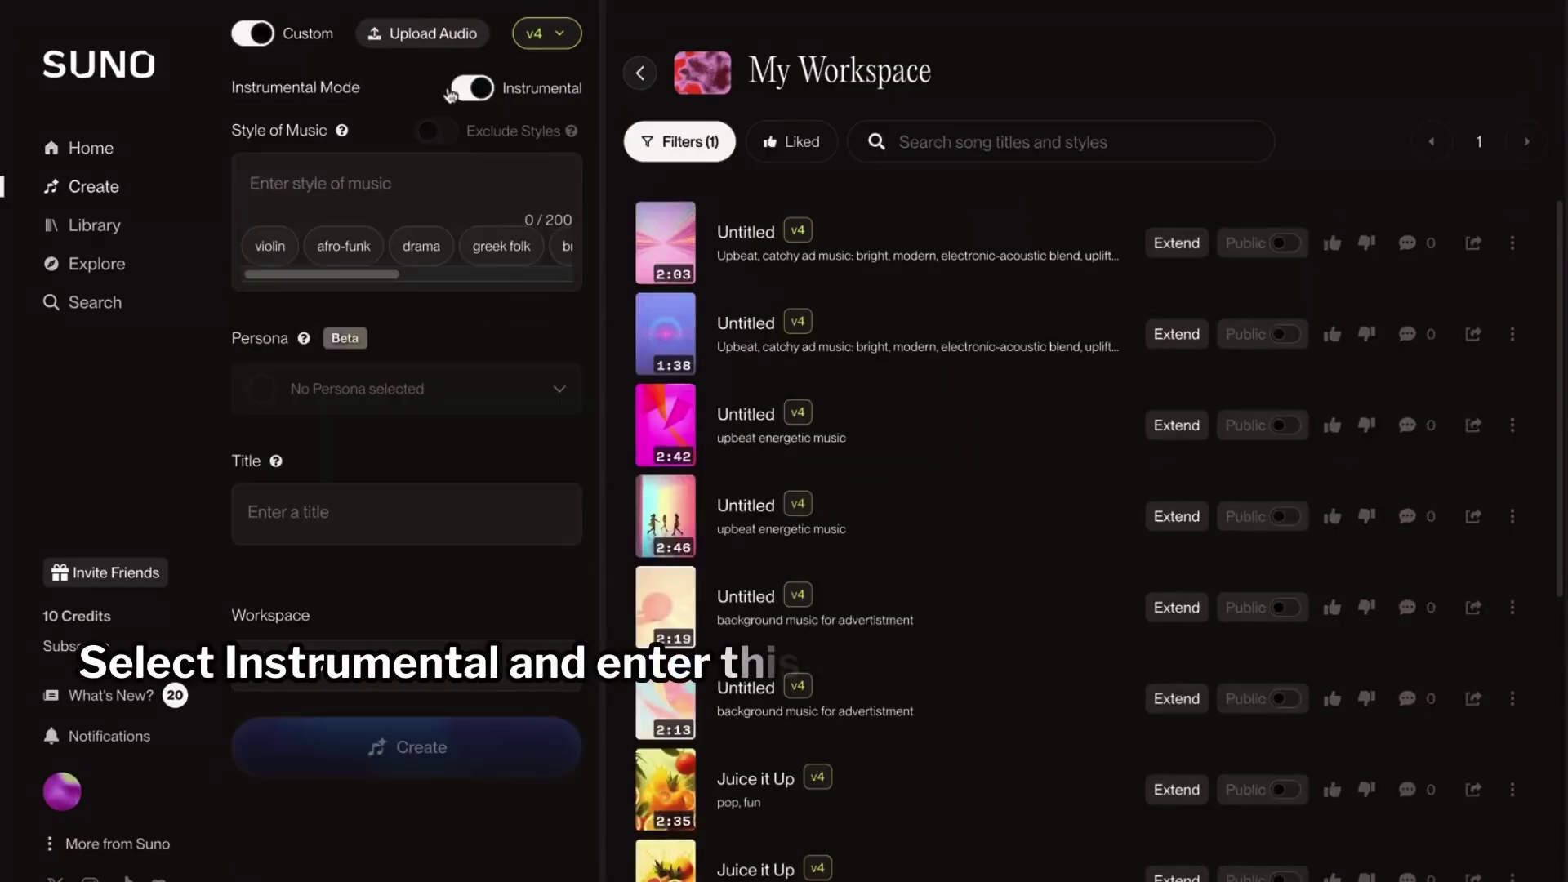
pyautogui.click(332, 179)
pyautogui.write('Upbeat, catc')
pyautogui.write('hy ad music: bright, modern, electronic-a')
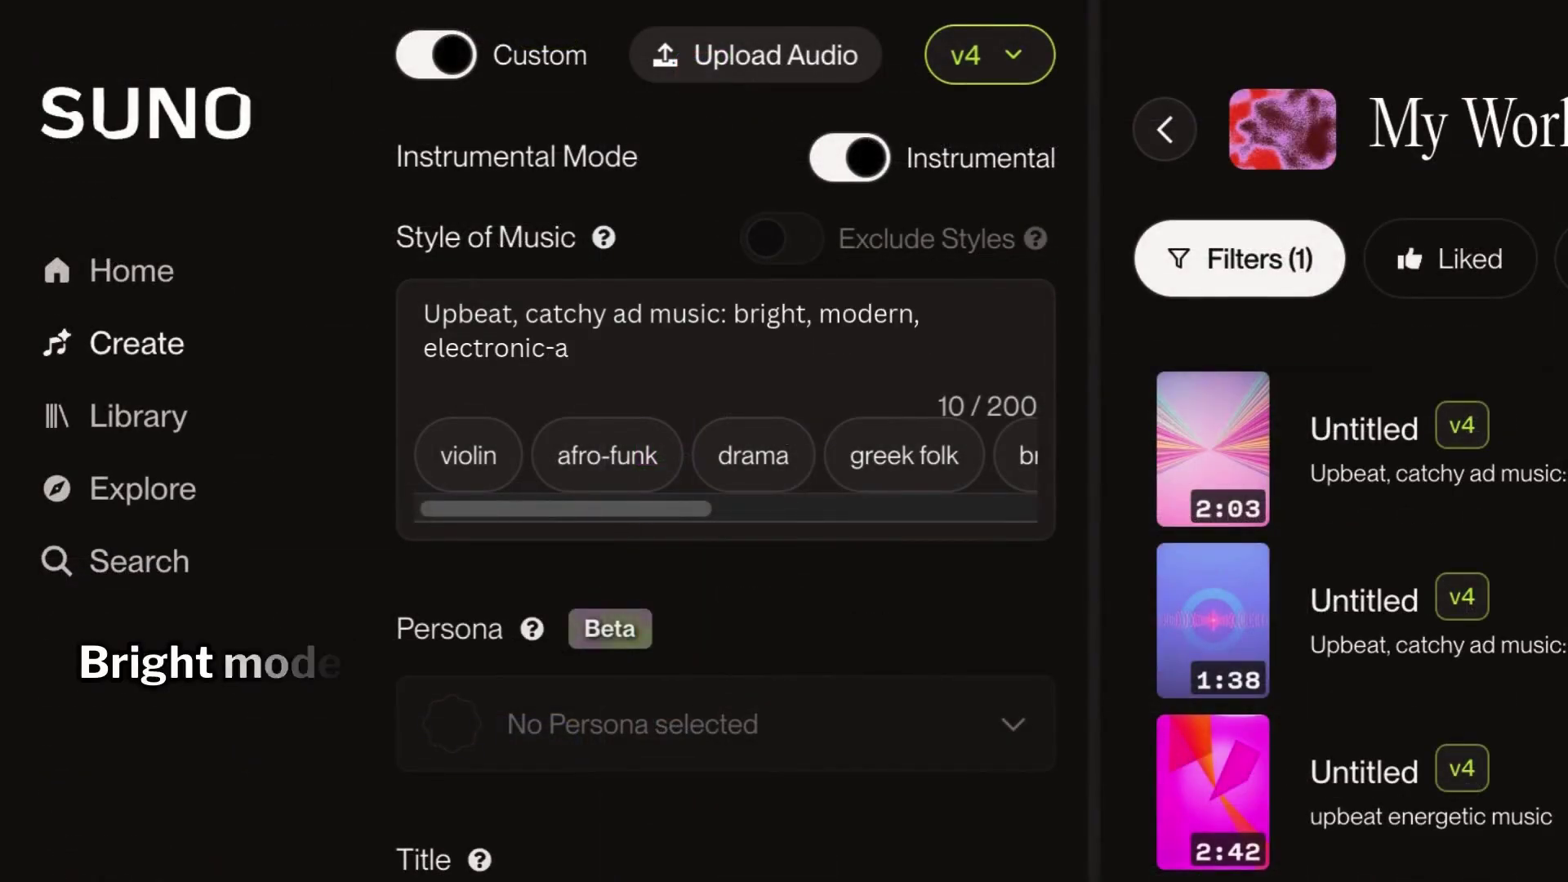
pyautogui.write('coustic blend, uplifting and me')
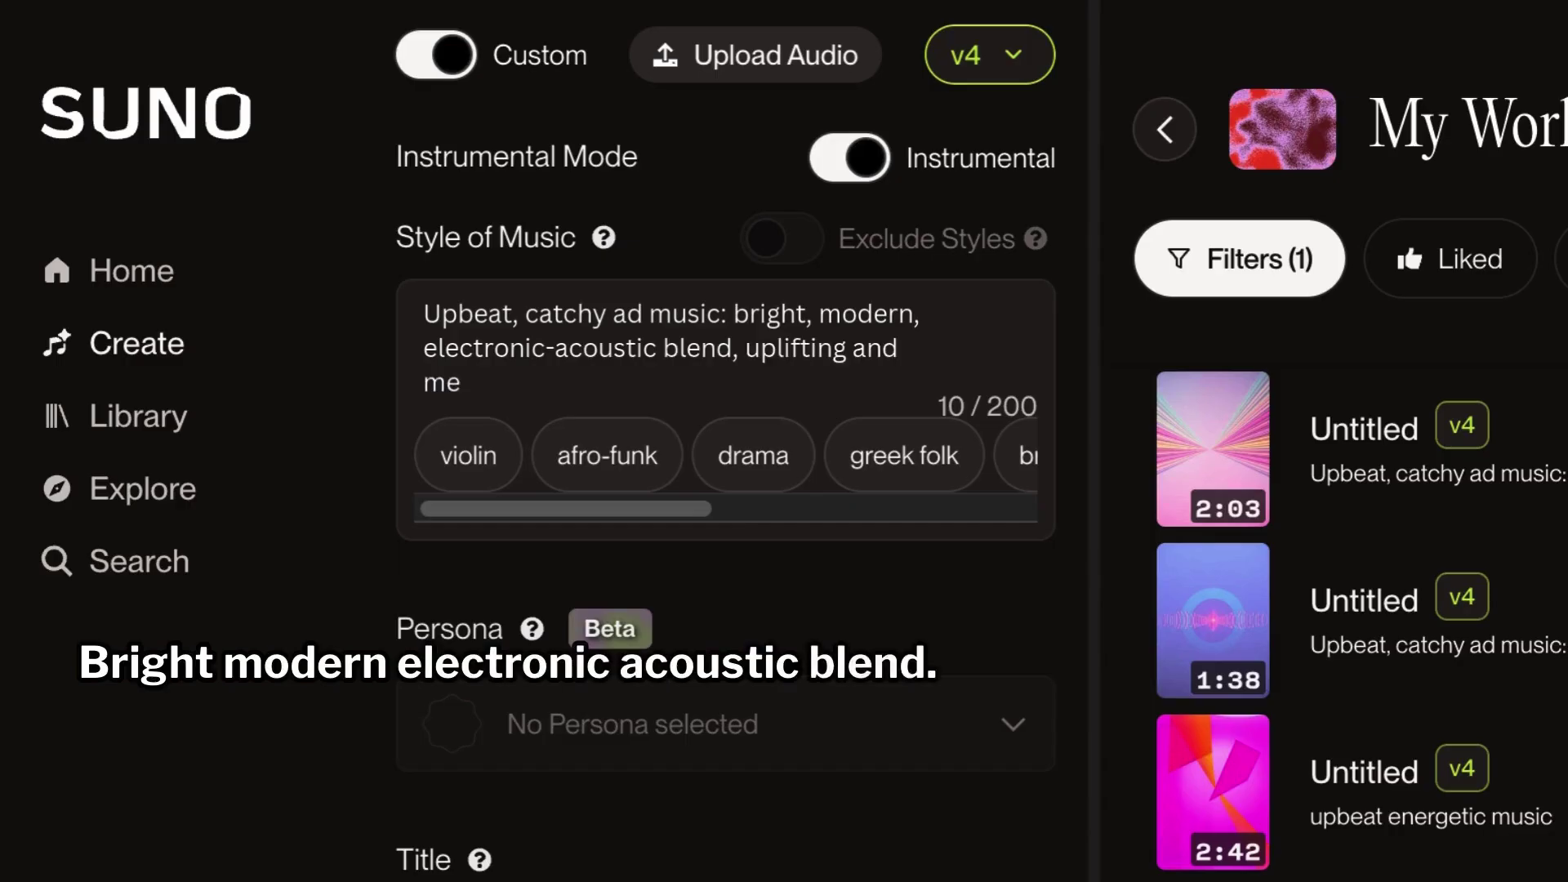
pyautogui.write('morable')
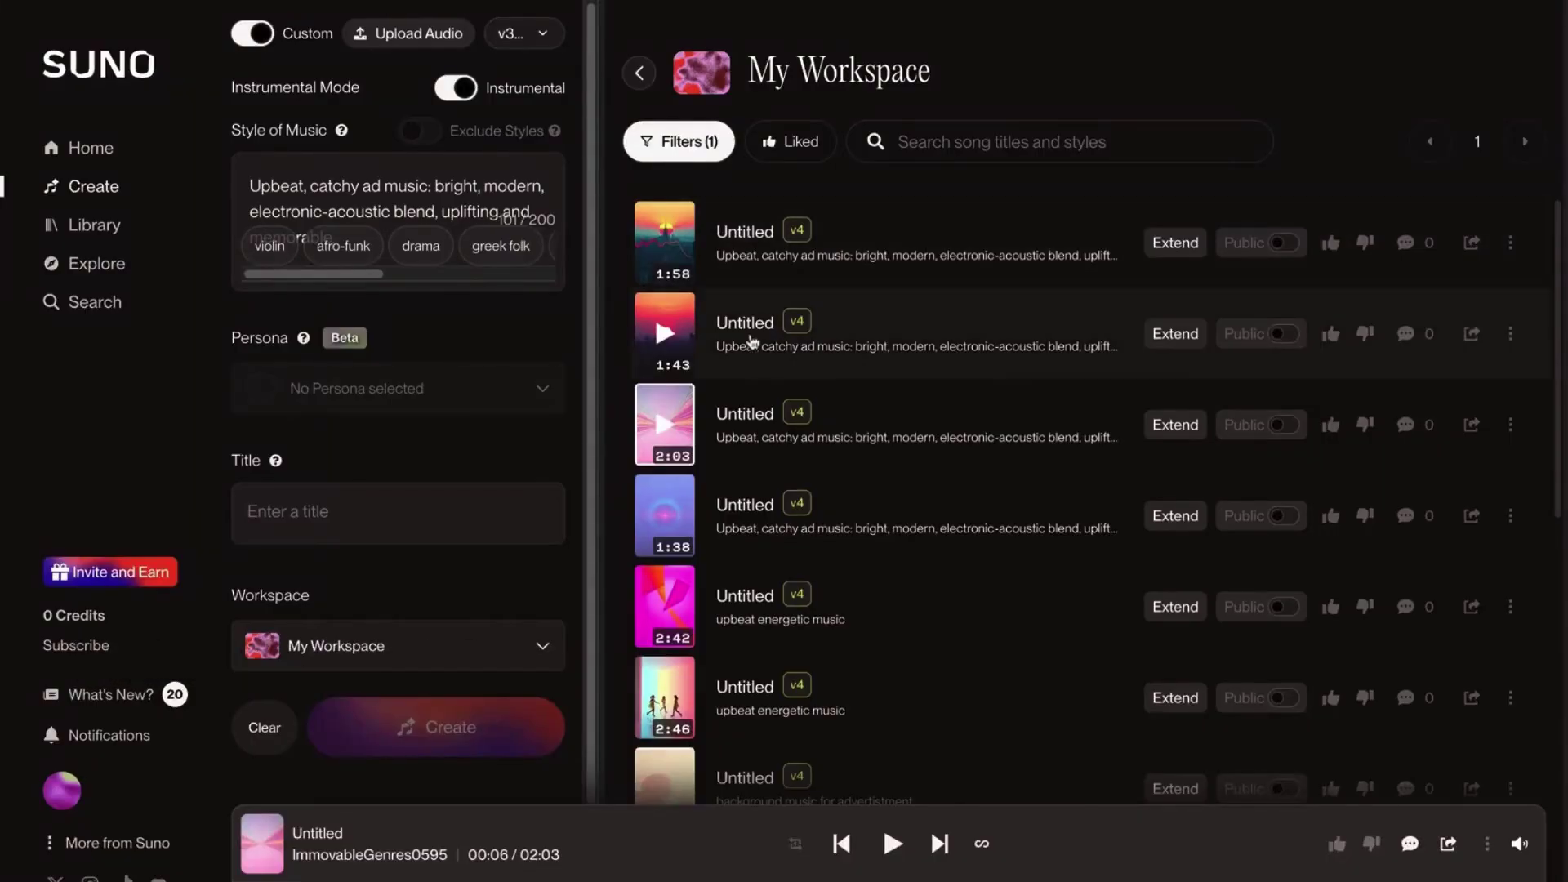
# Download the second generated track as MP3 Audio
pyautogui.click(1515, 337)
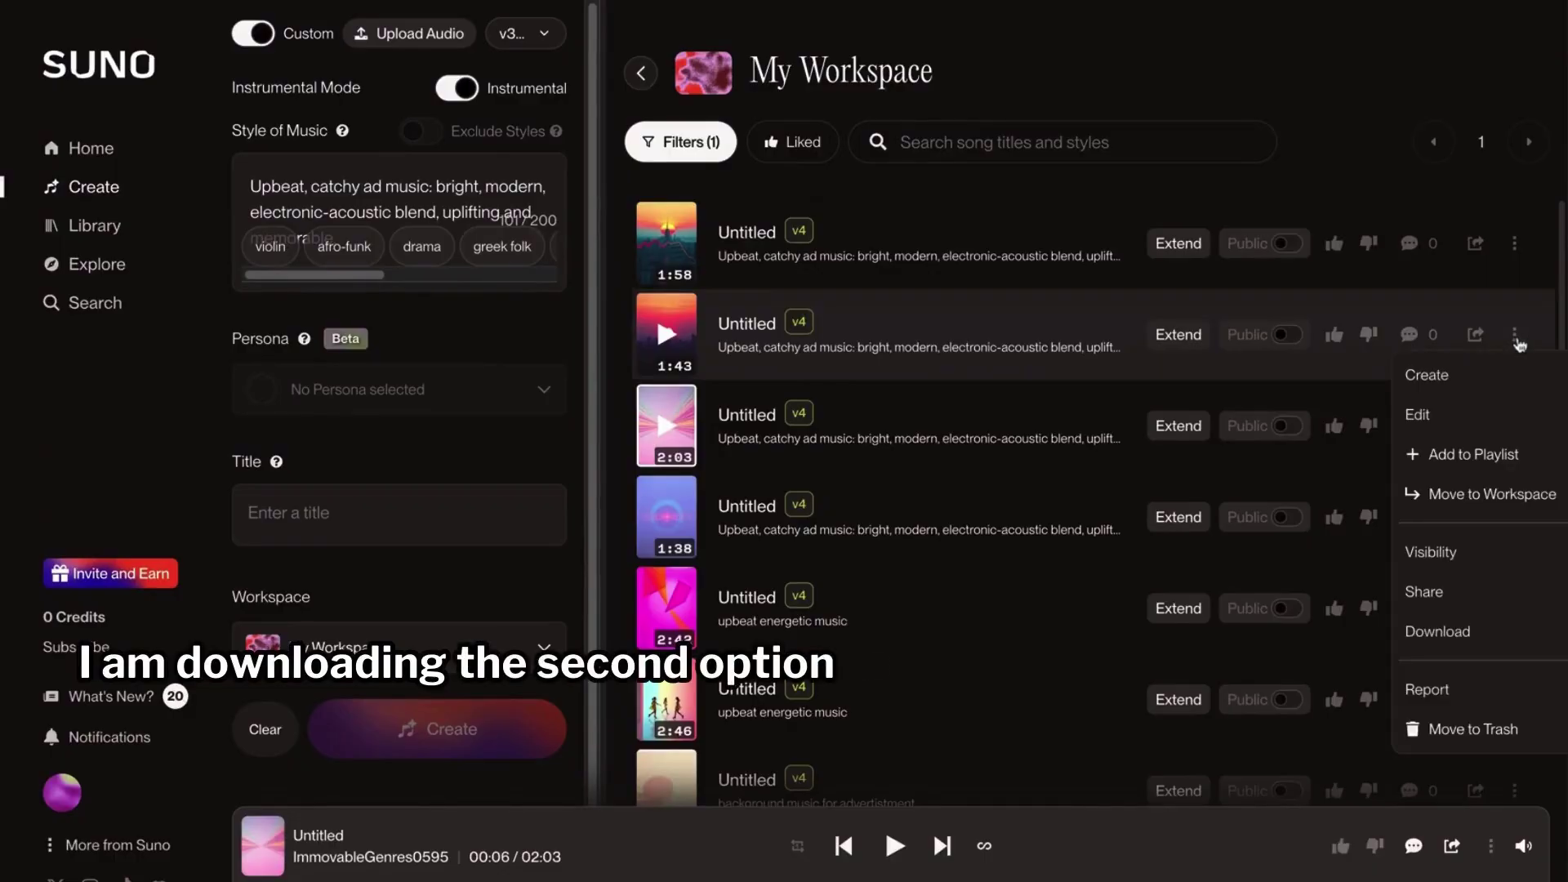
pyautogui.moveTo(1438, 631)
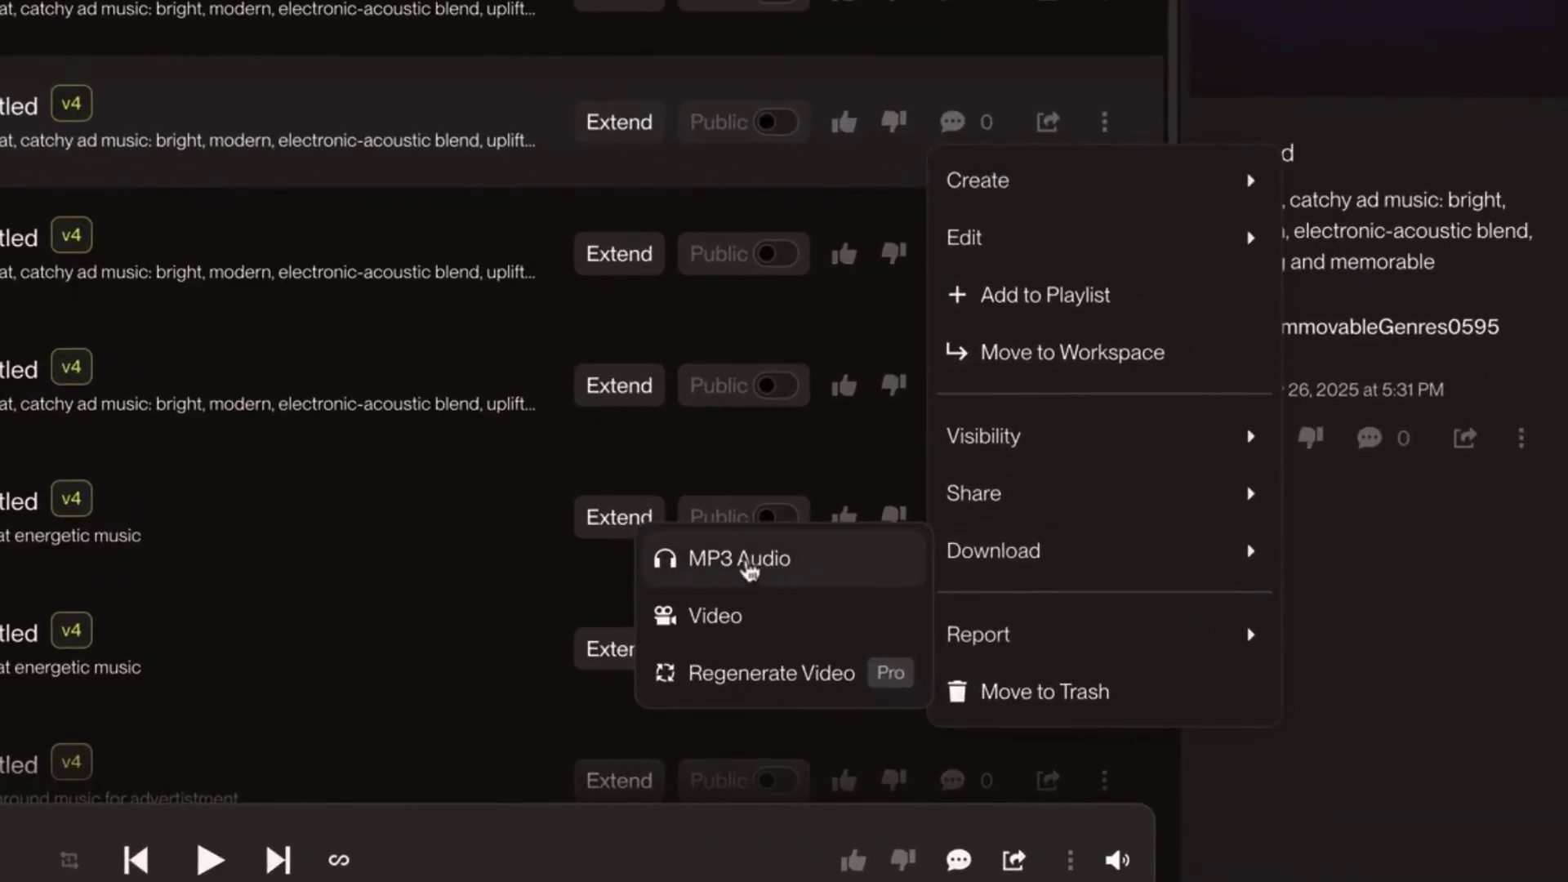
pyautogui.click(749, 564)
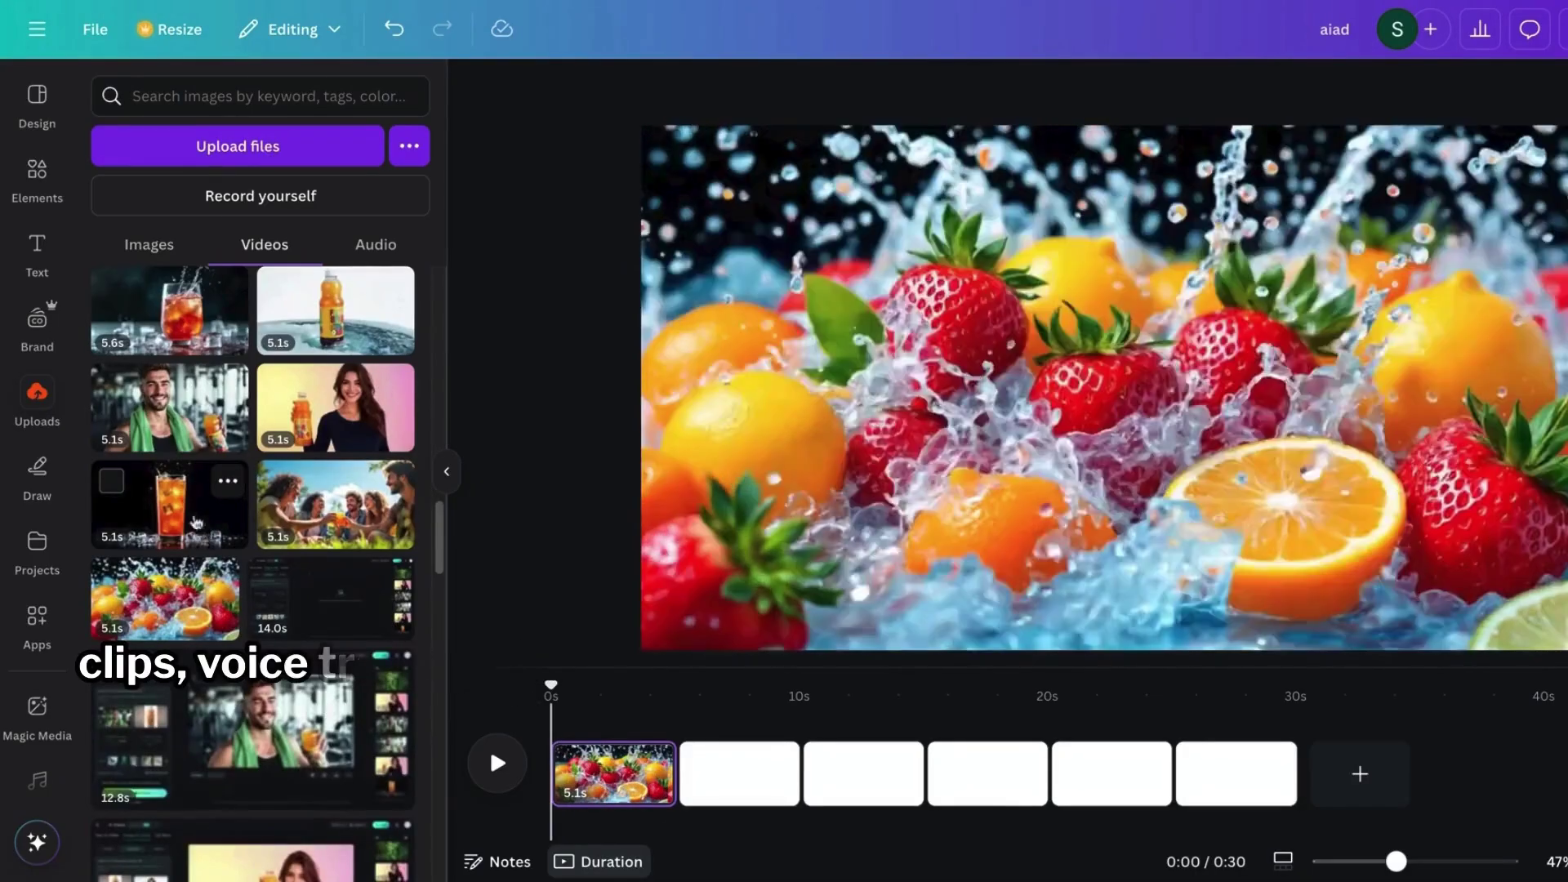
# Place the orange drink clip on page 2 and the group cheers clip on page 3, then add the voiceover track
pyautogui.moveTo(232, 517); pyautogui.dragTo(738, 779)
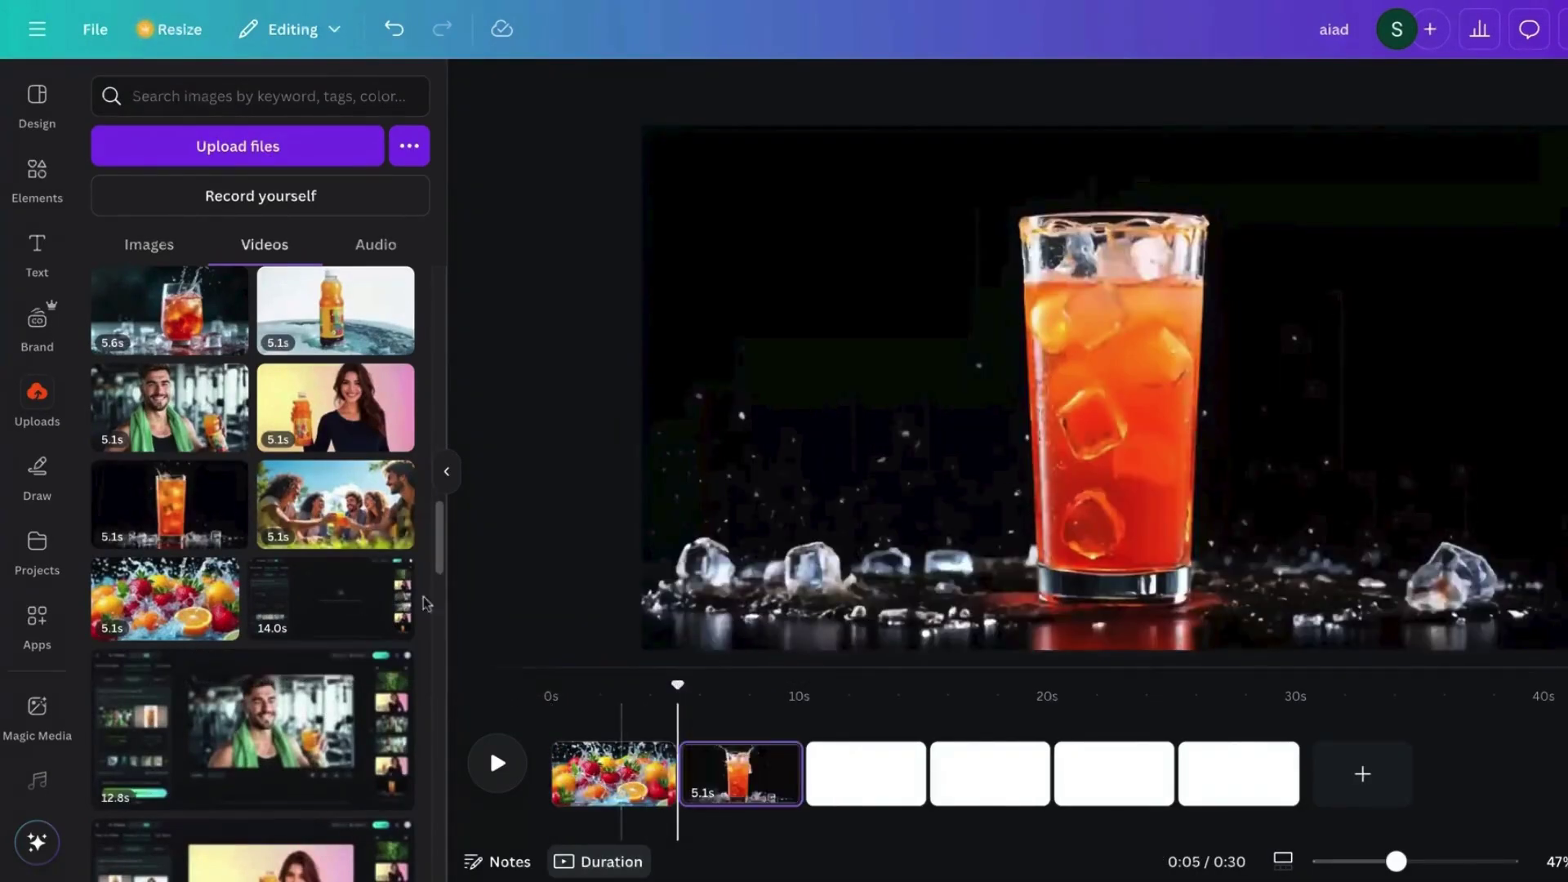
pyautogui.moveTo(331, 498); pyautogui.dragTo(866, 772)
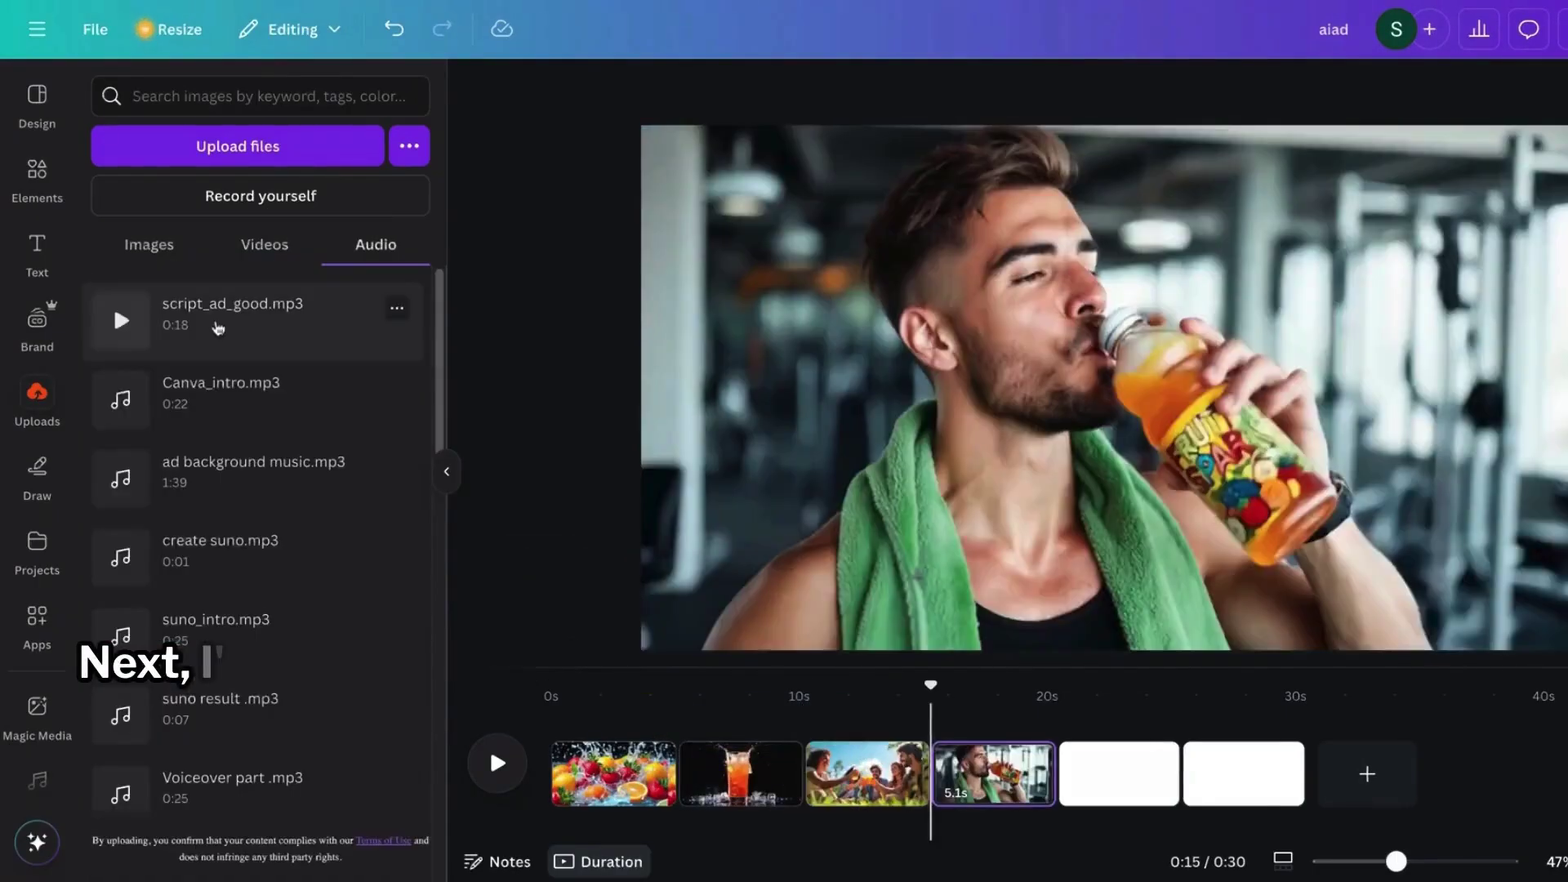
pyautogui.moveTo(229, 326); pyautogui.dragTo(572, 808)
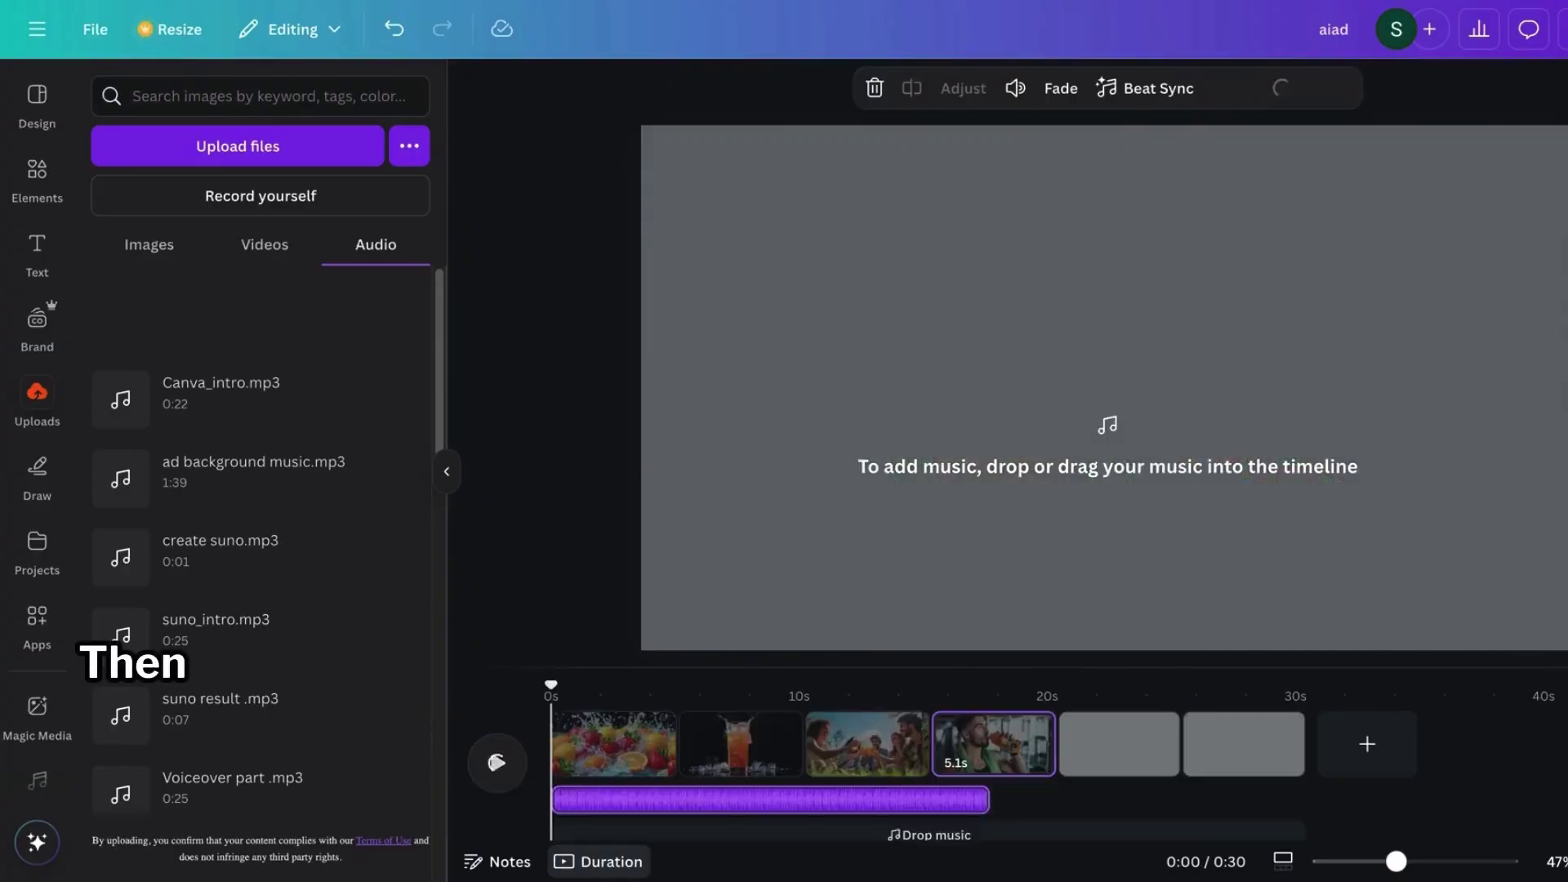
pyautogui.moveTo(245, 470); pyautogui.dragTo(506, 821)
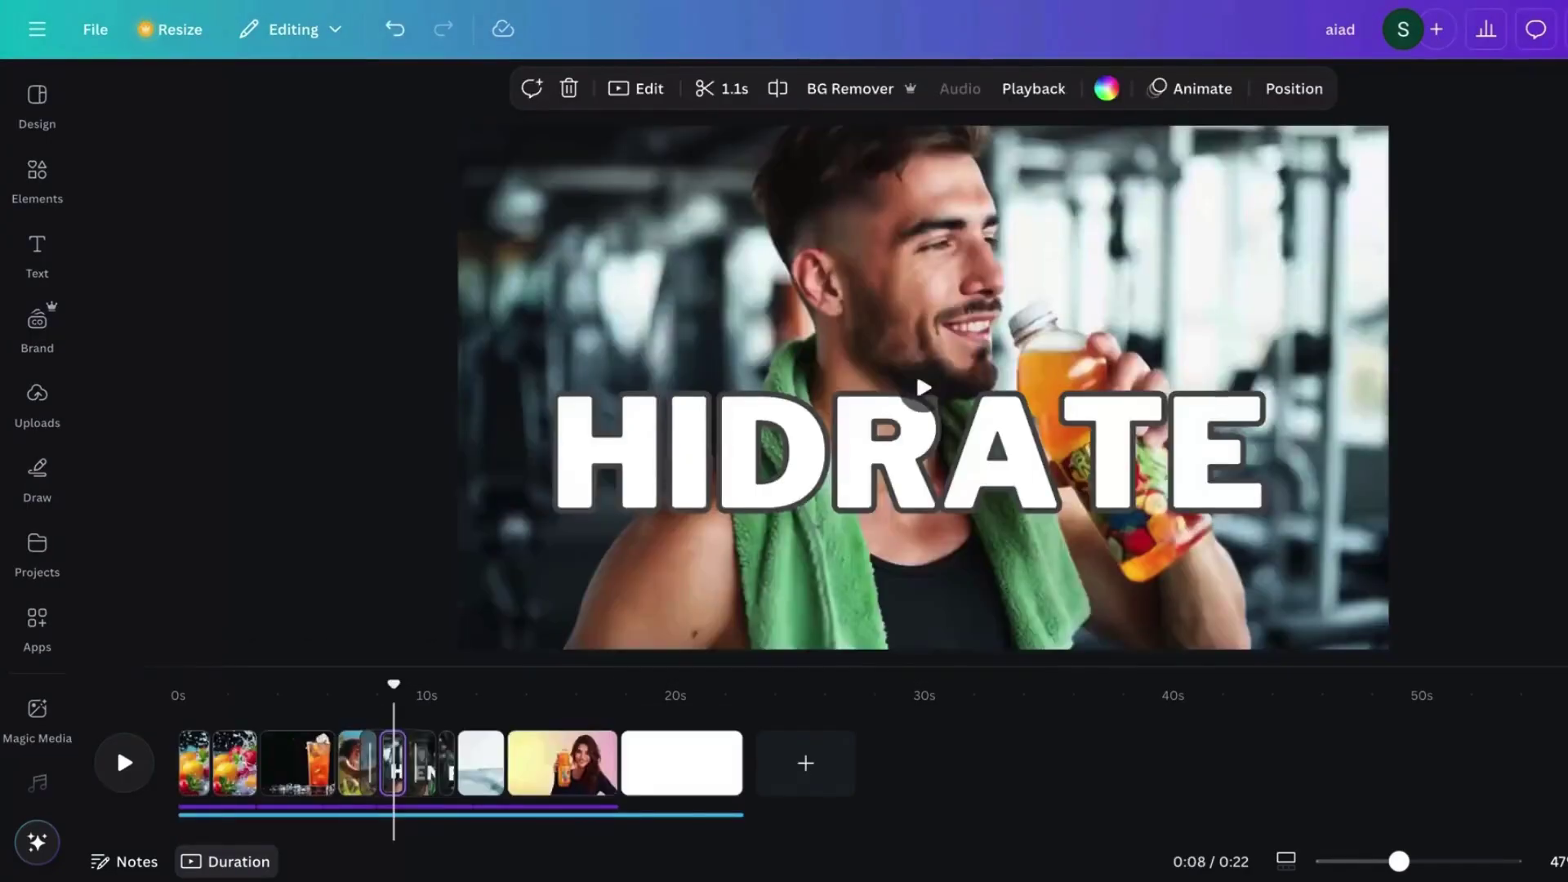
# Select the HIDRATE title and bring up its Animate styles
pyautogui.click(38, 259)
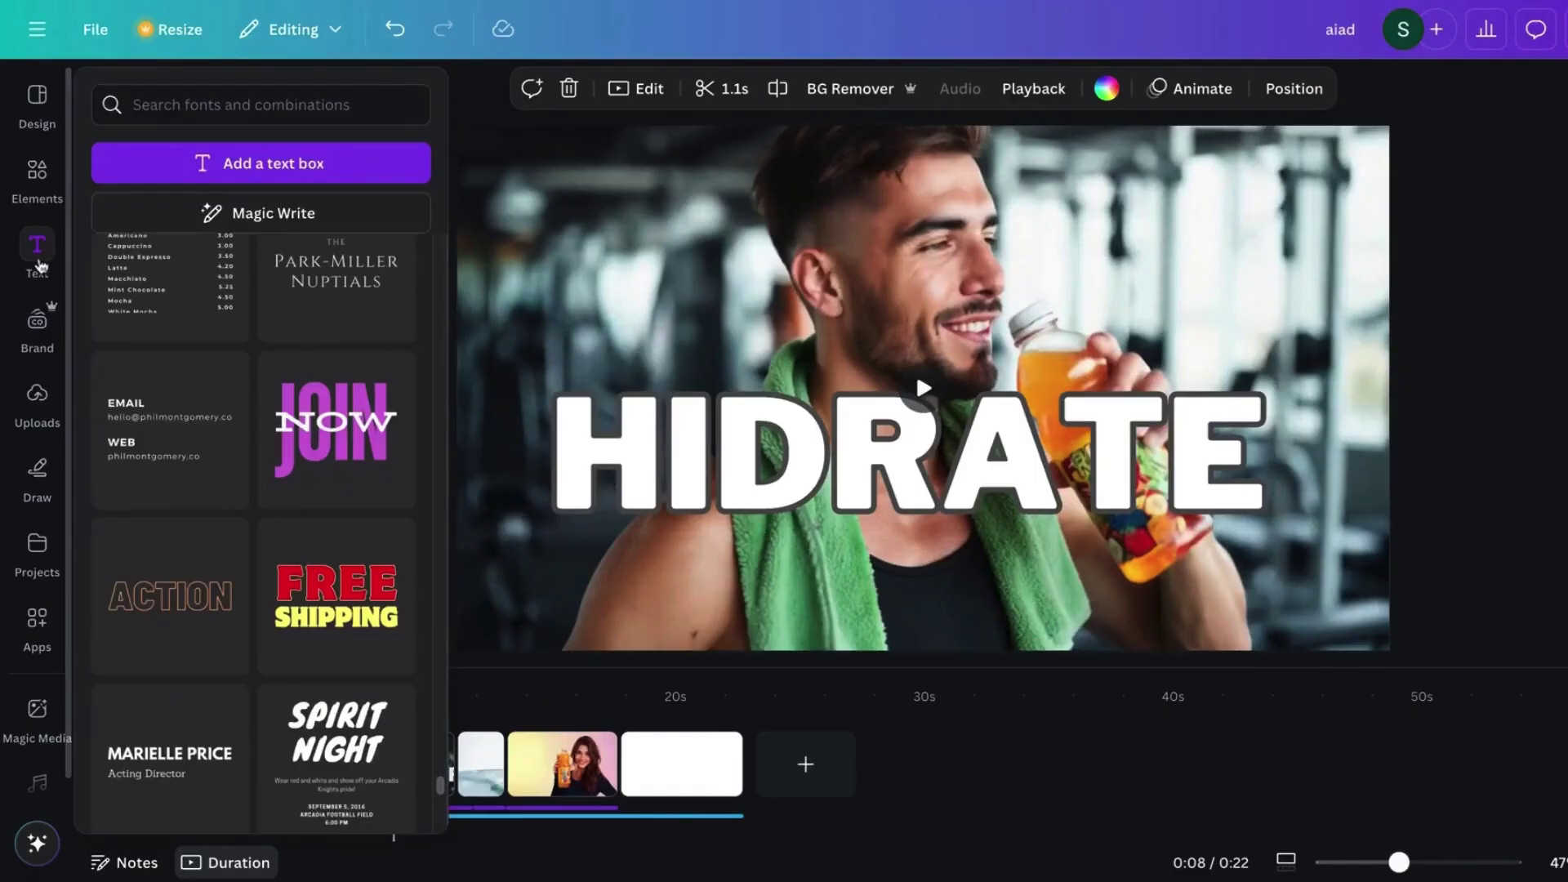
pyautogui.press('Escape')
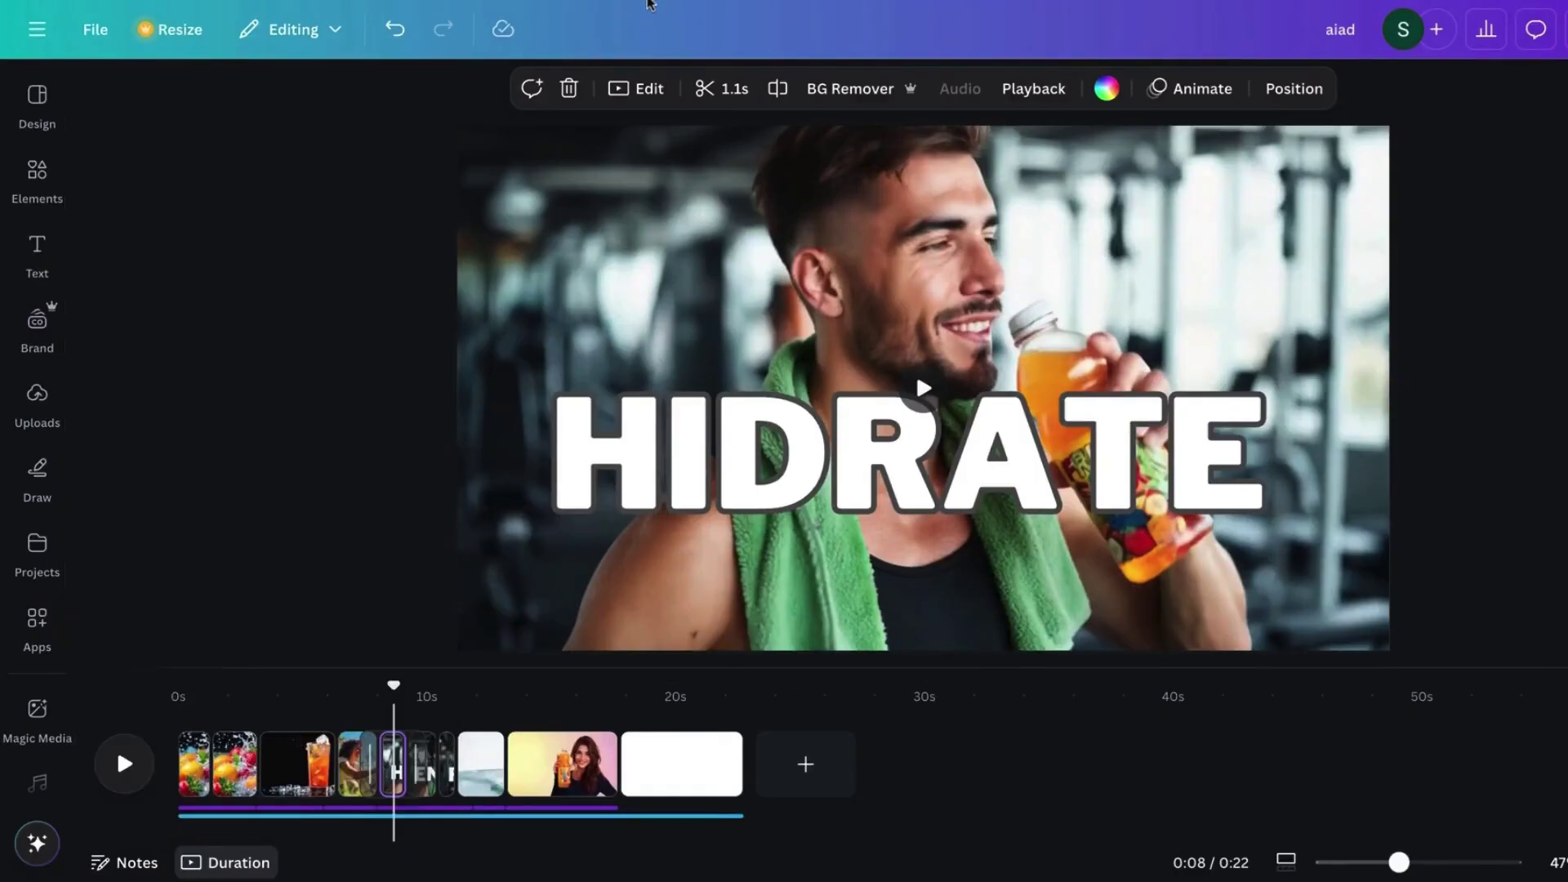
pyautogui.click(980, 445)
pyautogui.click(1214, 89)
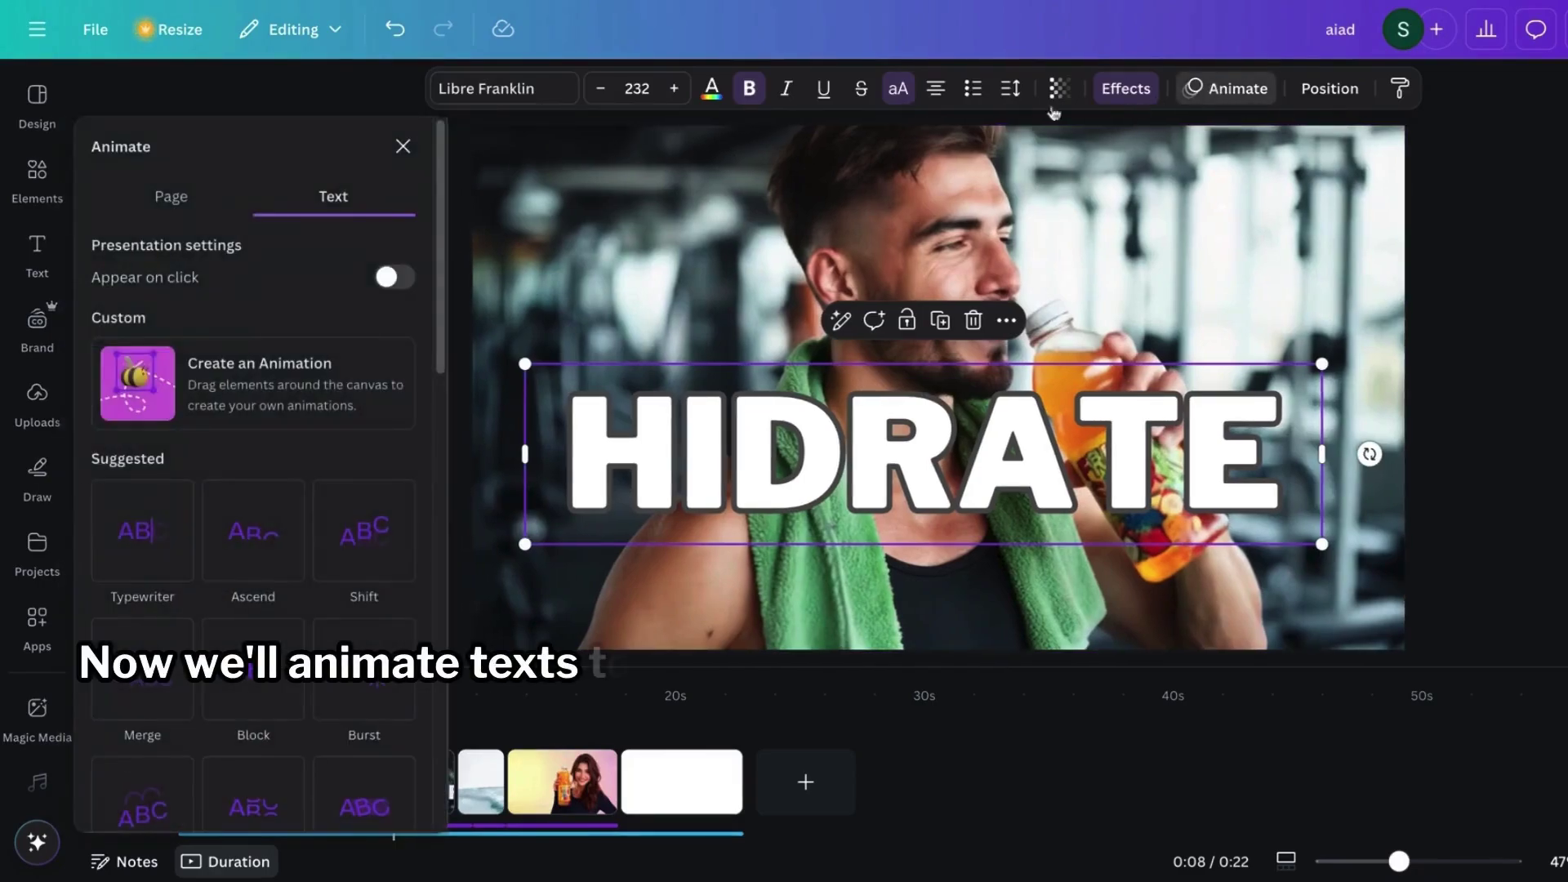